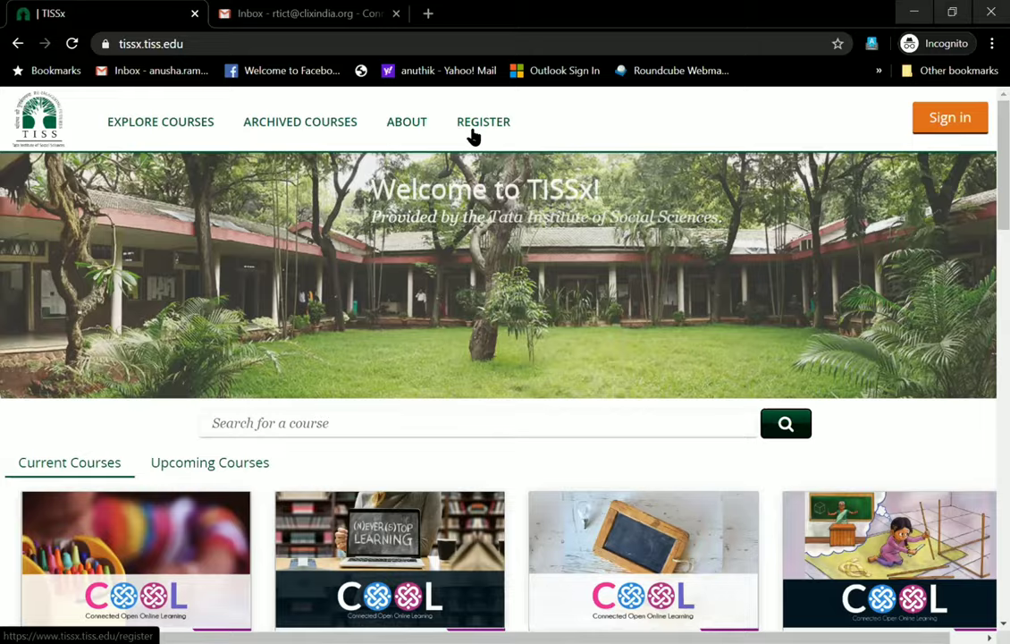
# Open the Create an Account page from REGISTER on the TISSx home page
pyautogui.scroll(5, 474, 137)
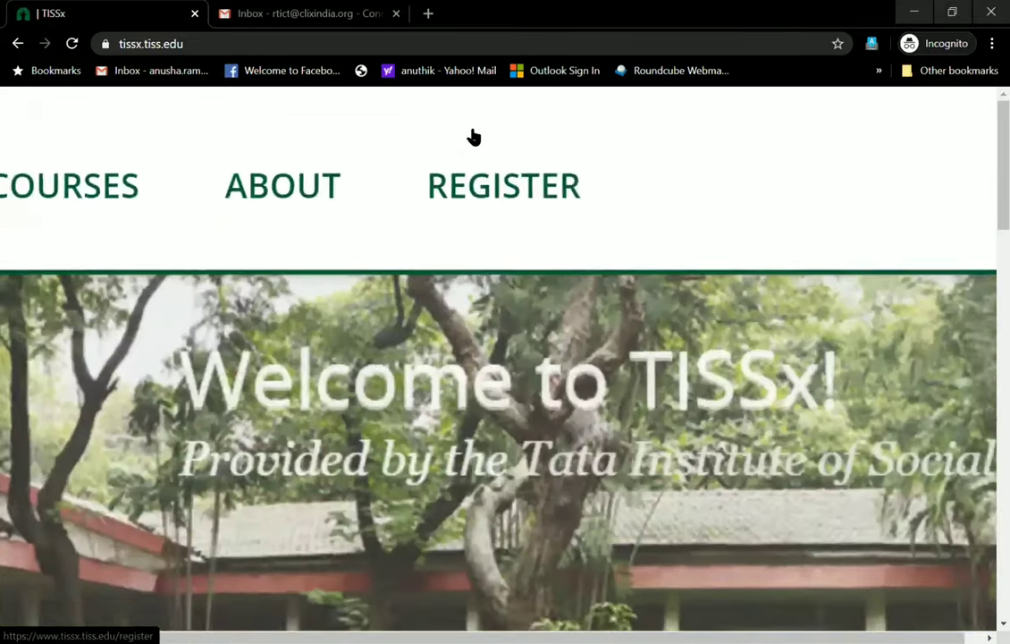
pyautogui.scroll(1, 474, 137)
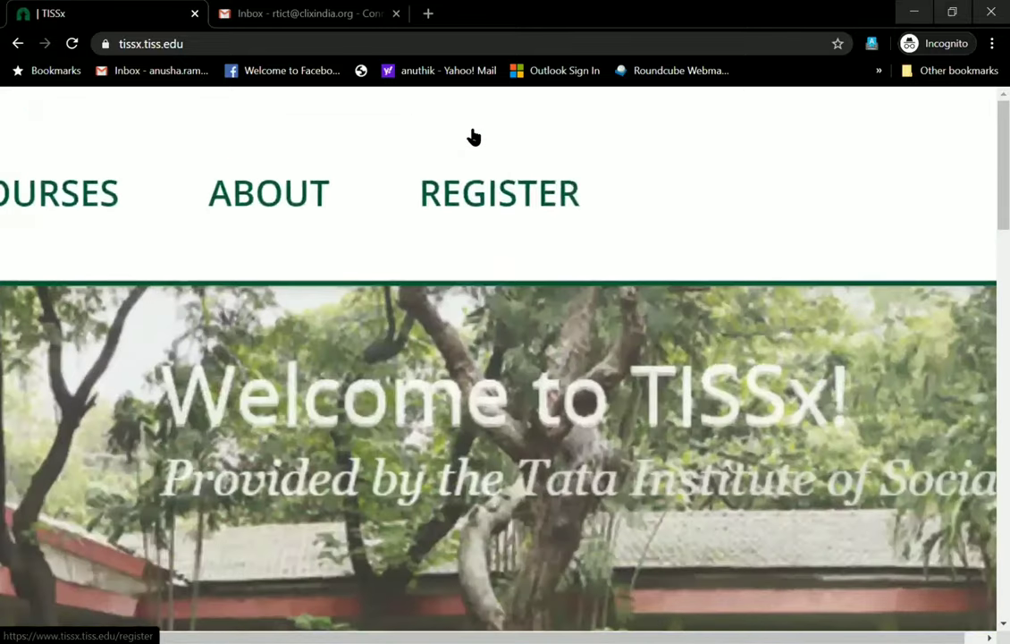
pyautogui.click(501, 219)
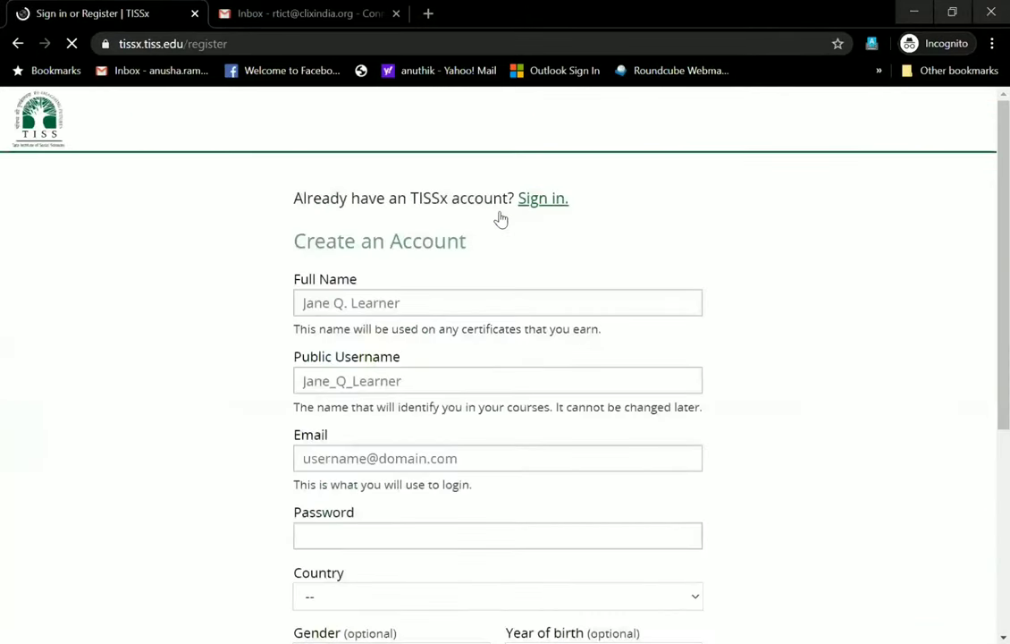
pyautogui.scroll(-1, 501, 219)
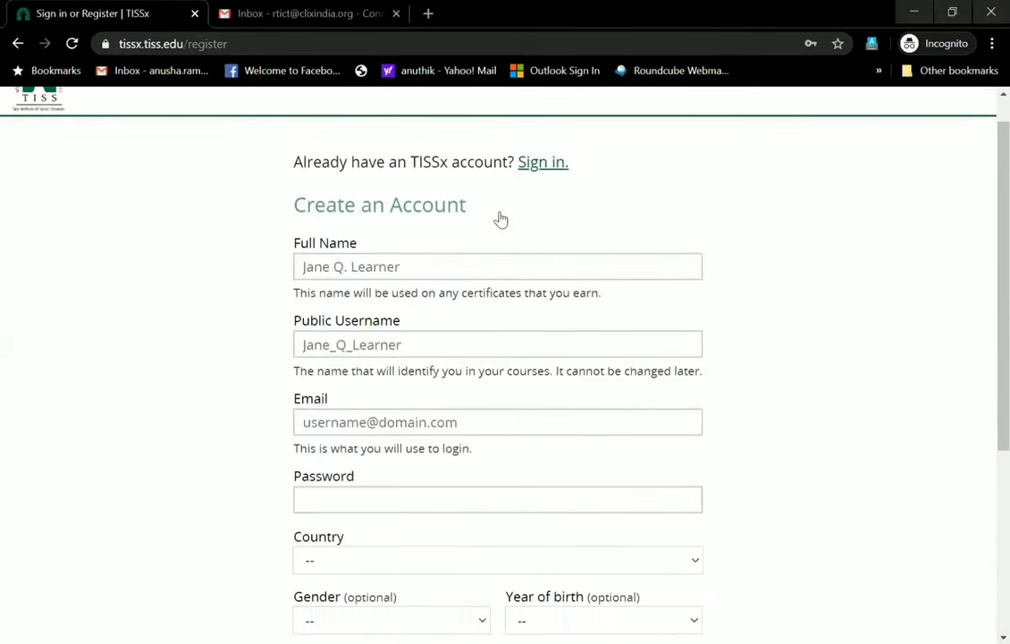
pyautogui.scroll(2, 501, 219)
pyautogui.scroll(1, 501, 219)
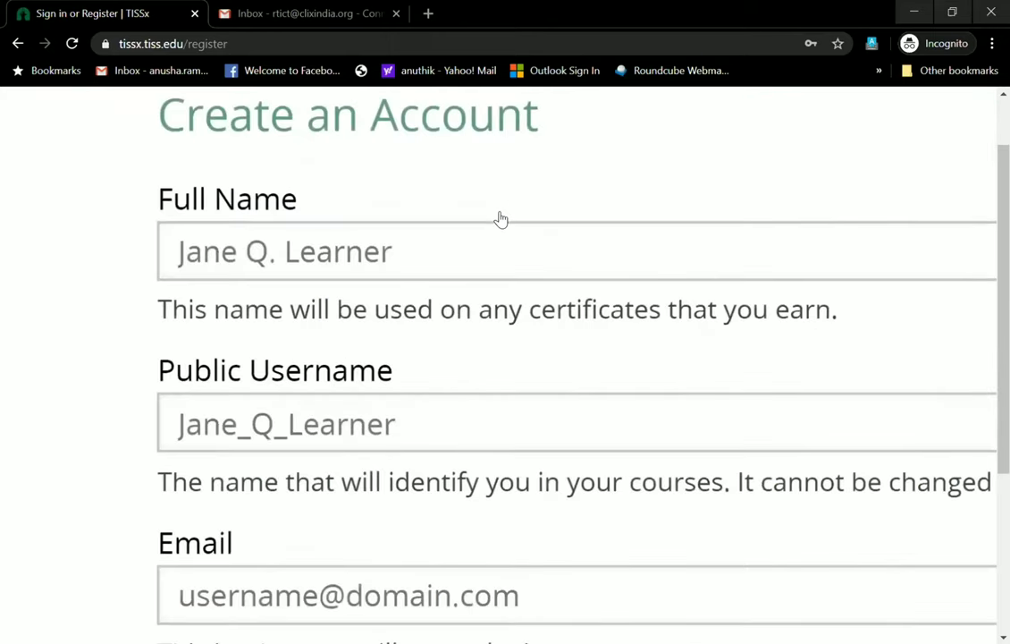
pyautogui.scroll(-2, 501, 219)
pyautogui.scroll(-1, 500, 220)
pyautogui.scroll(2, 500, 219)
pyautogui.scroll(-3, 501, 219)
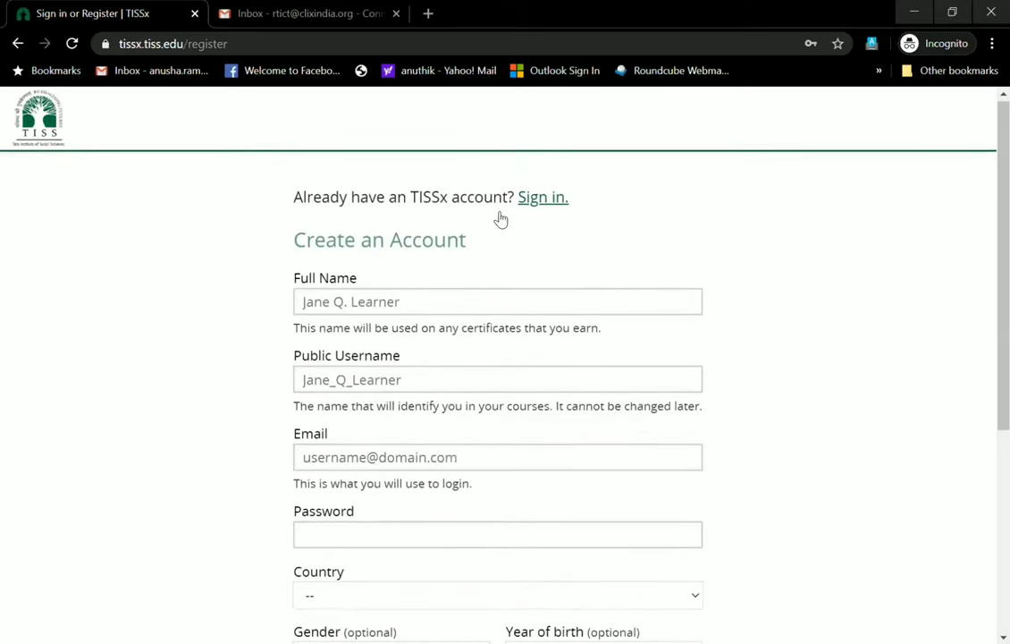
pyautogui.scroll(2, 501, 219)
pyautogui.scroll(-3, 501, 220)
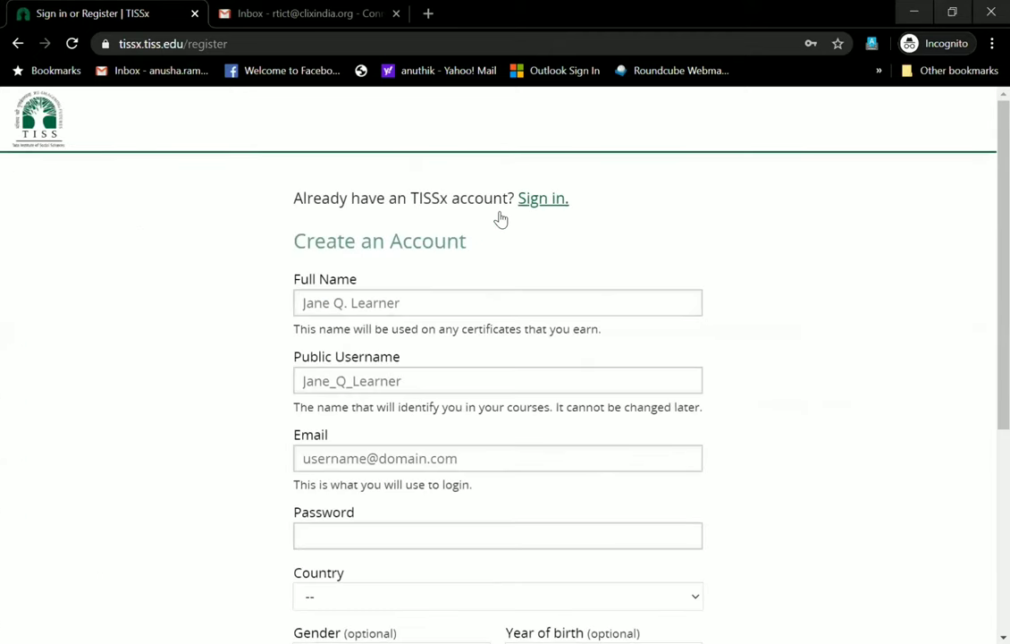
pyautogui.scroll(3, 501, 219)
# Enter the account holder's full name in the Full Name field
pyautogui.press('Tab')
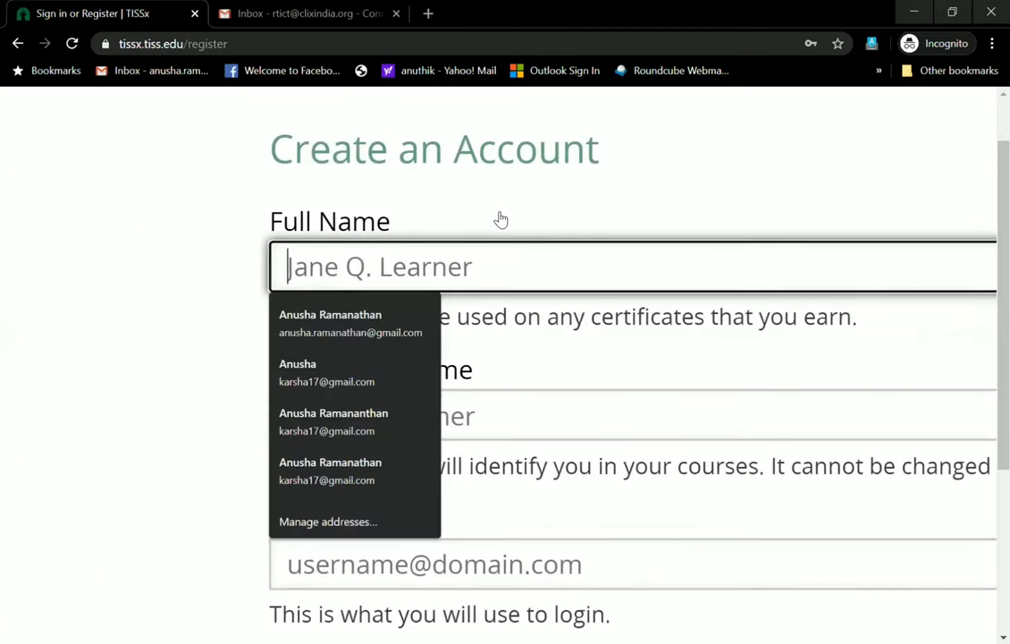
pyautogui.write('RTICT ')
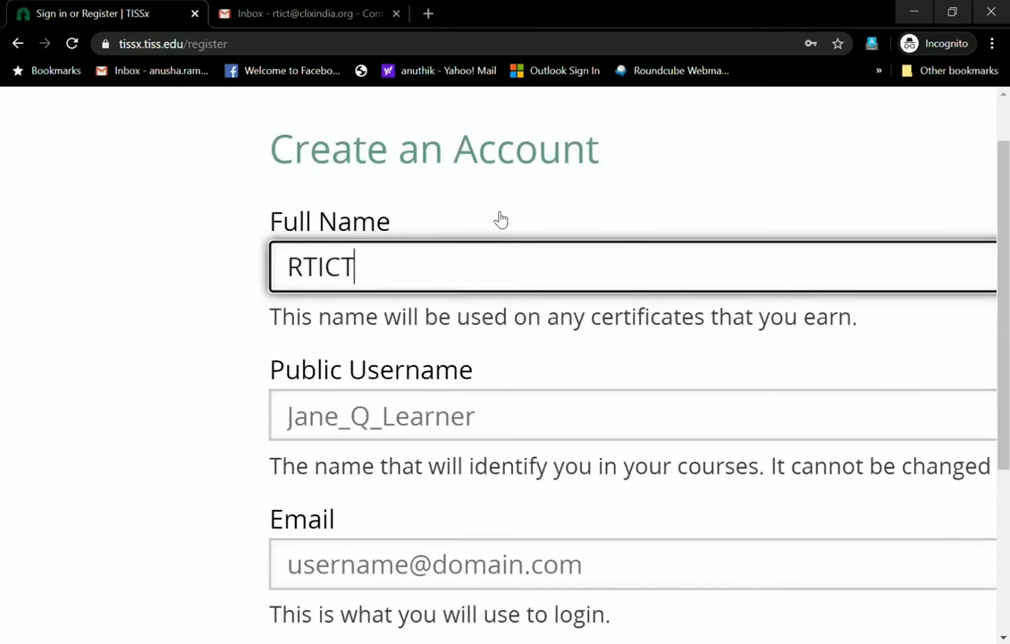
pyautogui.write('TISS')
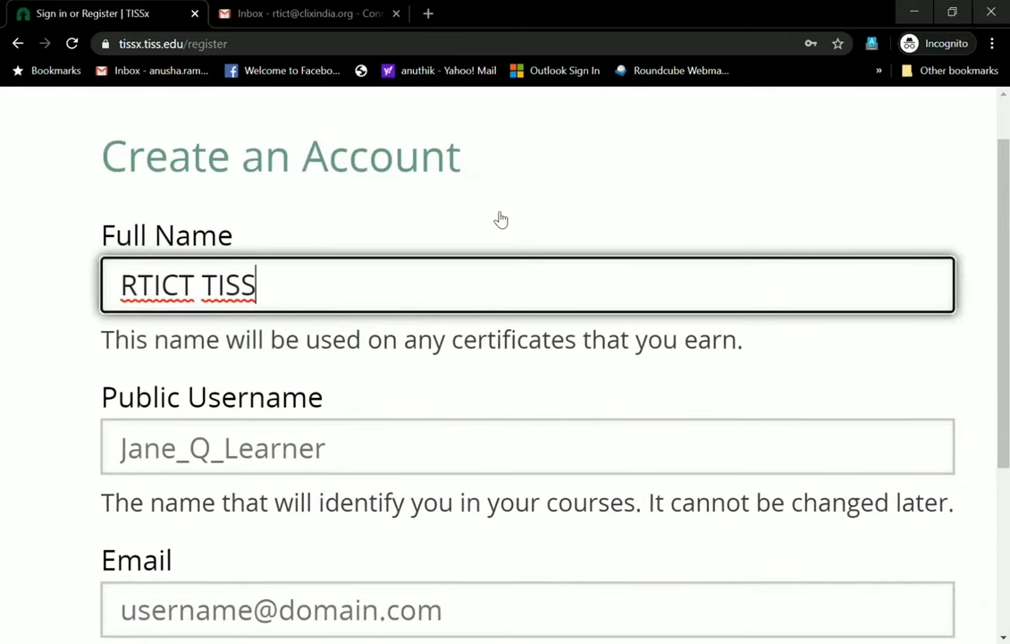
pyautogui.click(397, 359)
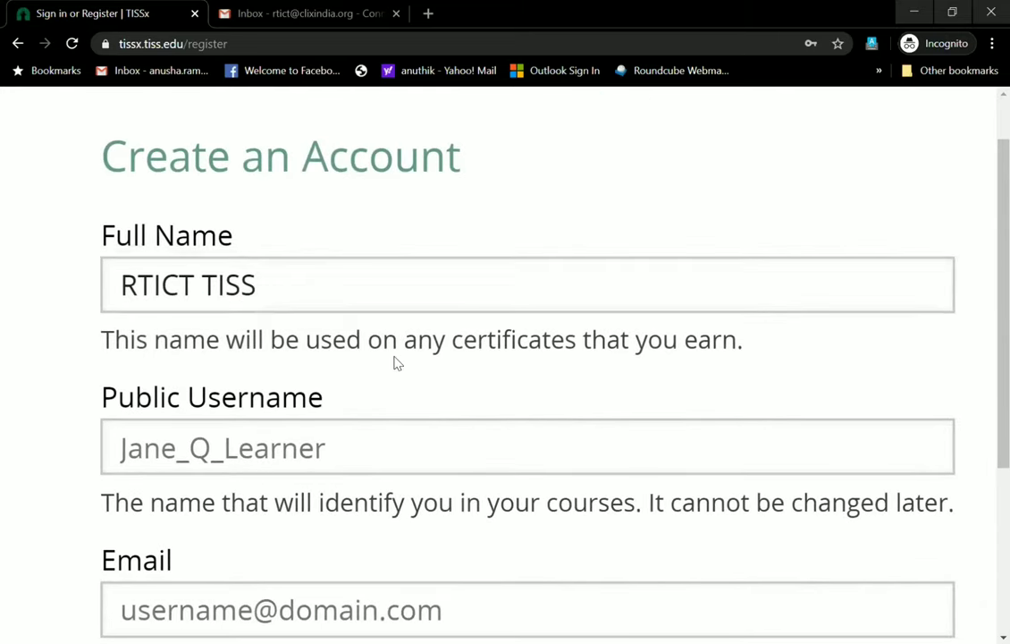
# Set the public username to RTICT_Demo_02
pyautogui.click(338, 449)
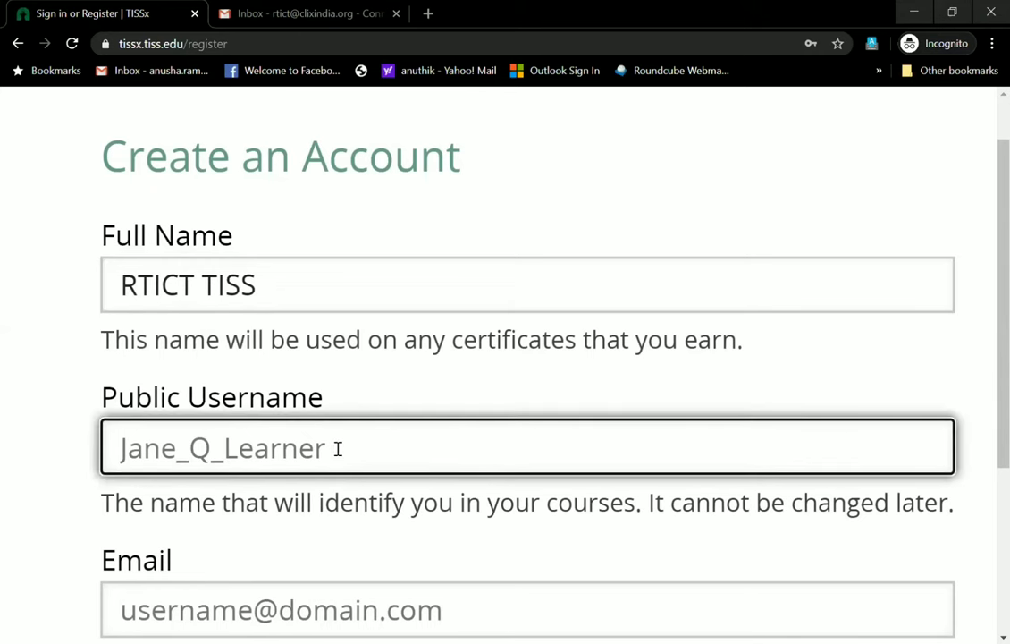
pyautogui.write('RTICT')
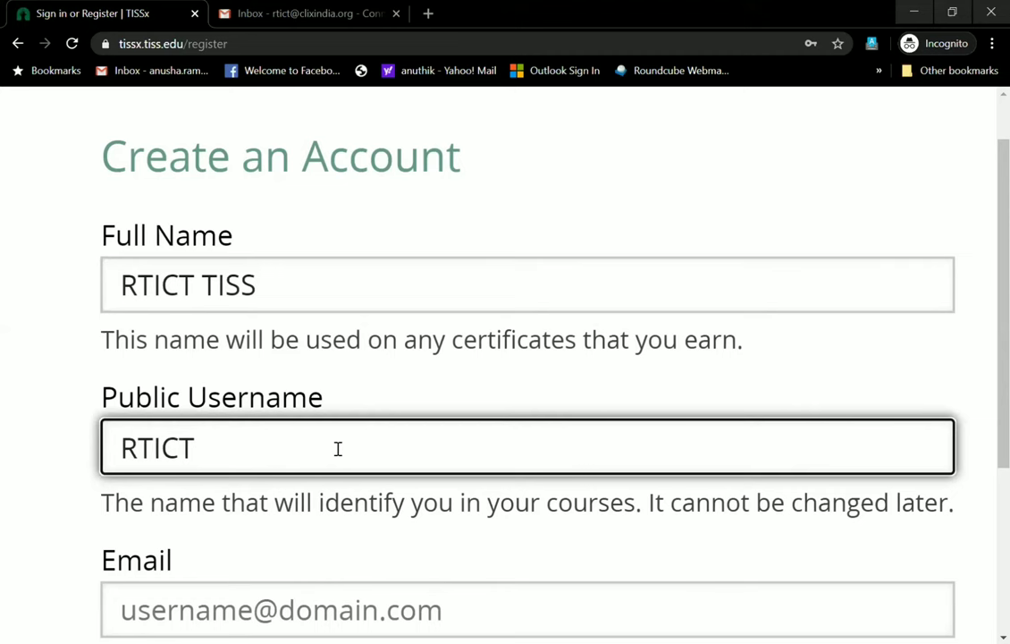
pyautogui.write('_DE')
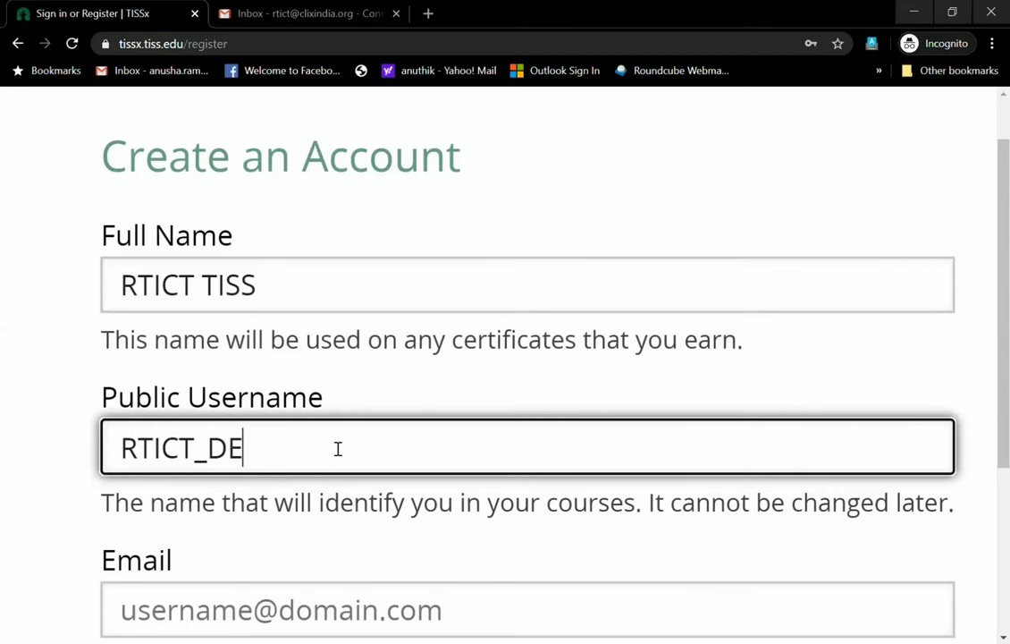
pyautogui.press('BackSpace')
pyautogui.write('emo')
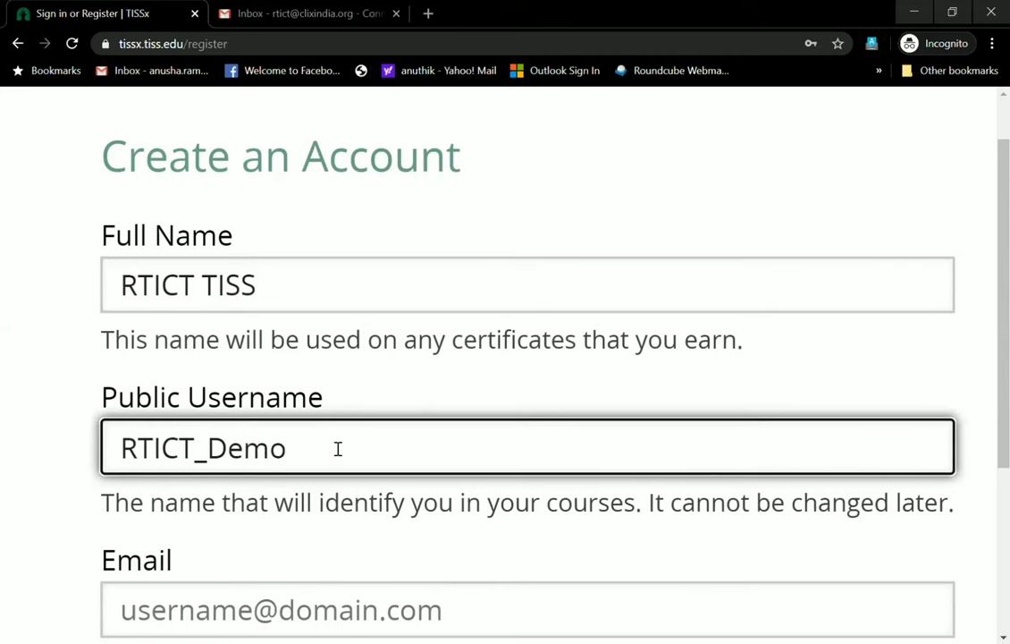
pyautogui.write('_01')
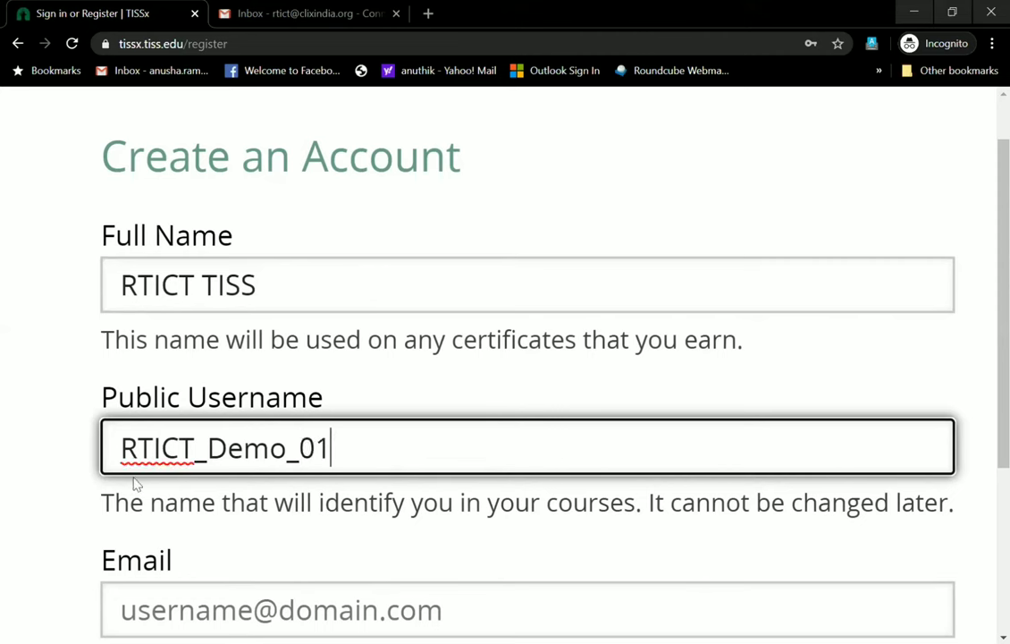
pyautogui.rightClick(274, 515)
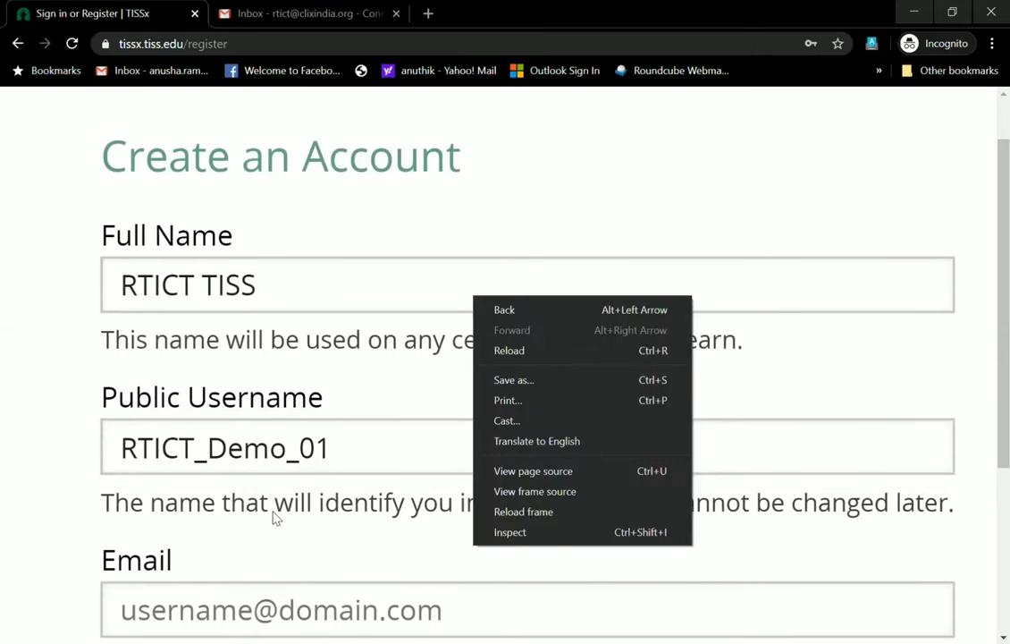
pyautogui.press('Escape')
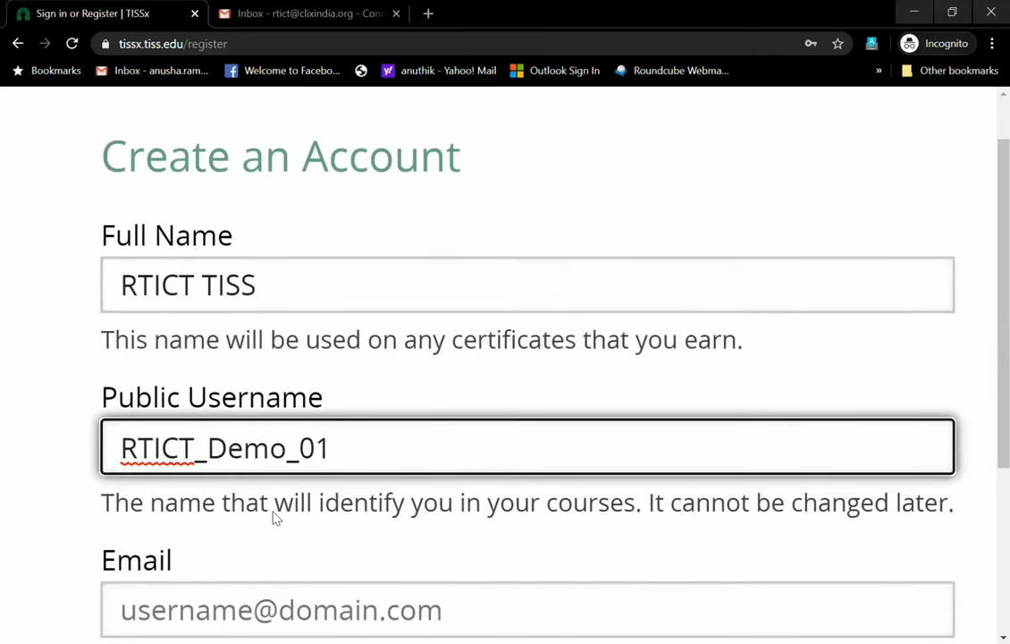
pyautogui.hotkey('ctrl', '-')
pyautogui.hotkey('ctrl', '-')
pyautogui.hotkey('ctrl', '-')
pyautogui.hotkey('ctrl', '+')
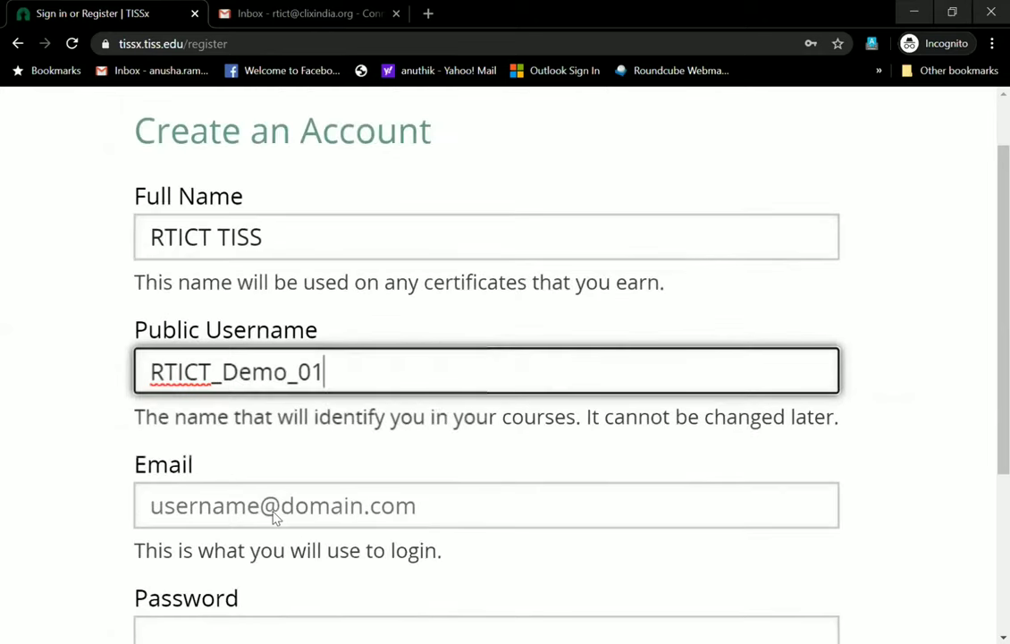
pyautogui.hotkey('ctrl', '-')
pyautogui.hotkey('ctrl', '-')
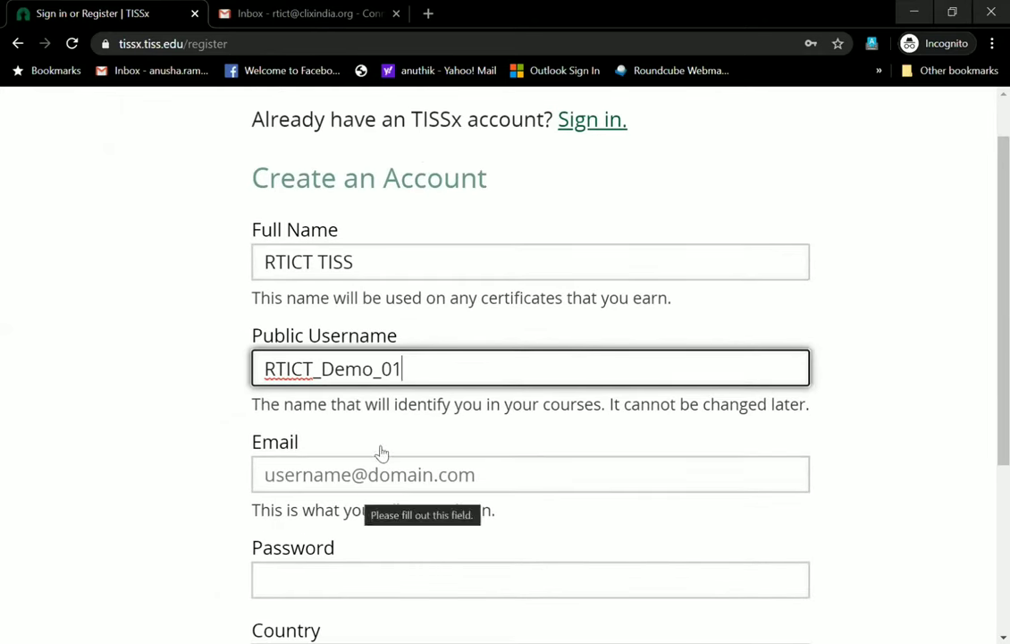
pyautogui.press('BackSpace')
pyautogui.write('2')
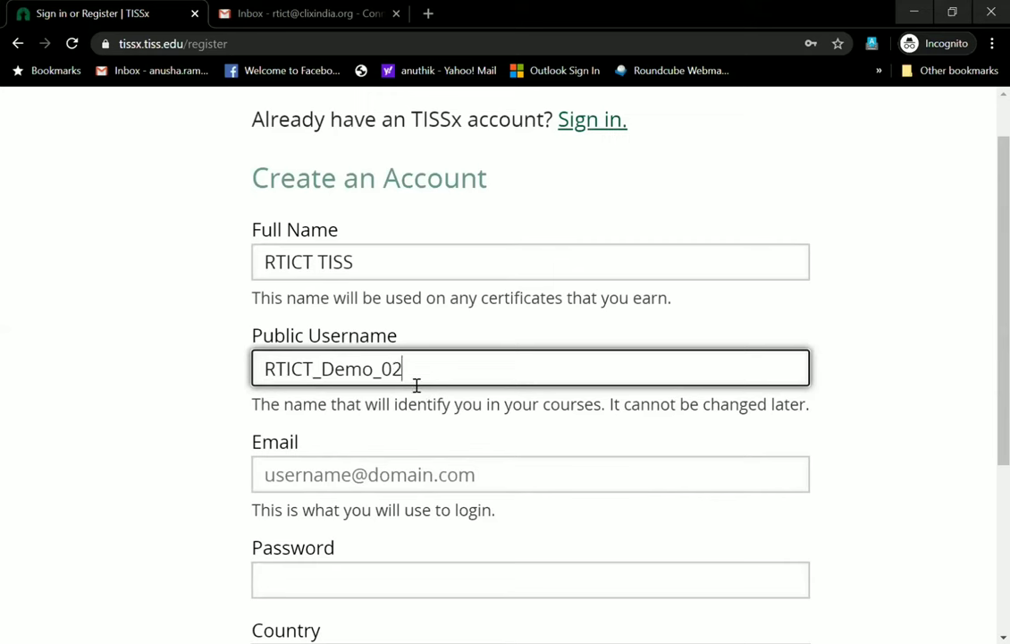
# Enter the account email address in the Email field
pyautogui.click(382, 481)
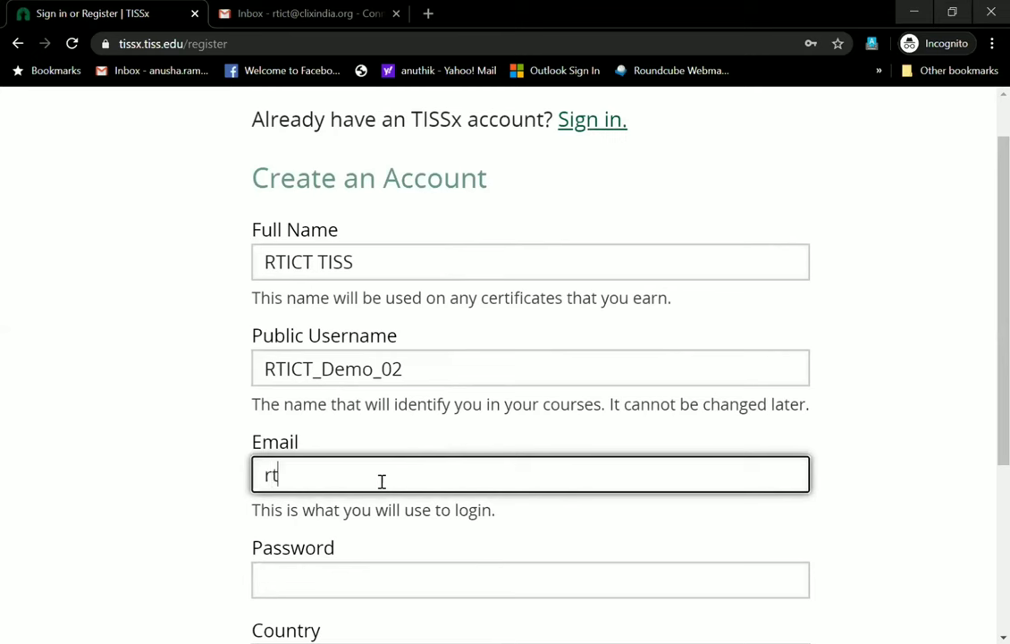
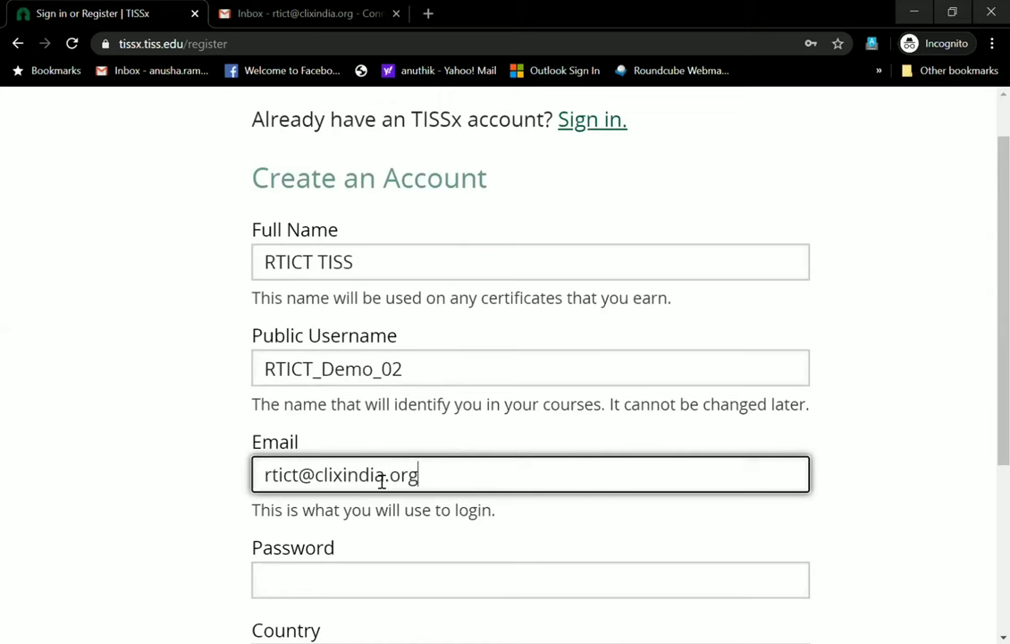
pyautogui.scroll(-3, 382, 481)
# Enter the new account password, ignoring the browser's saved-password suggestions
pyautogui.press('Tab')
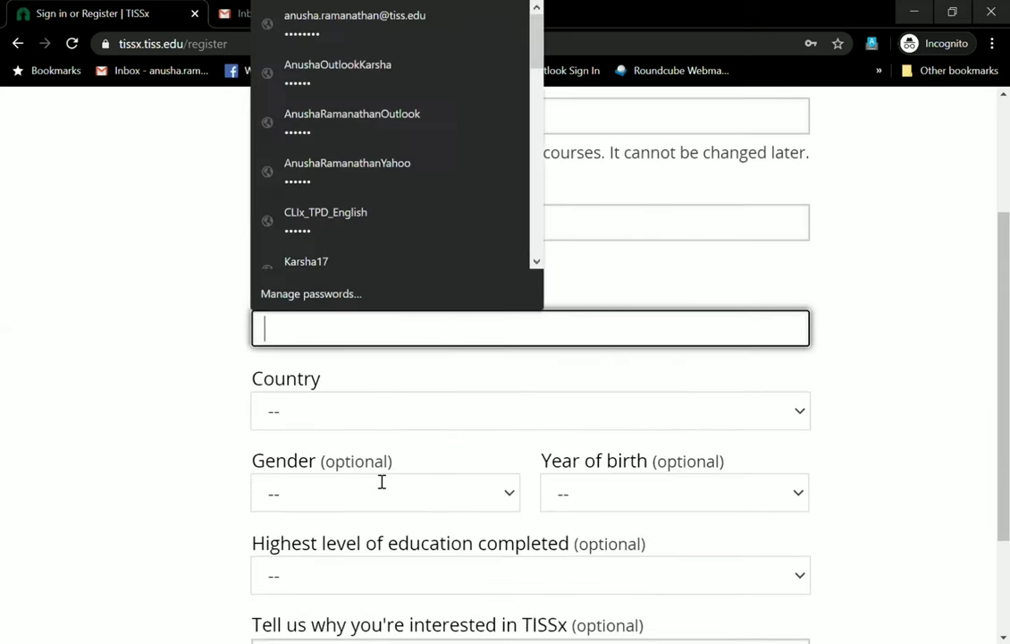
pyautogui.click(380, 488)
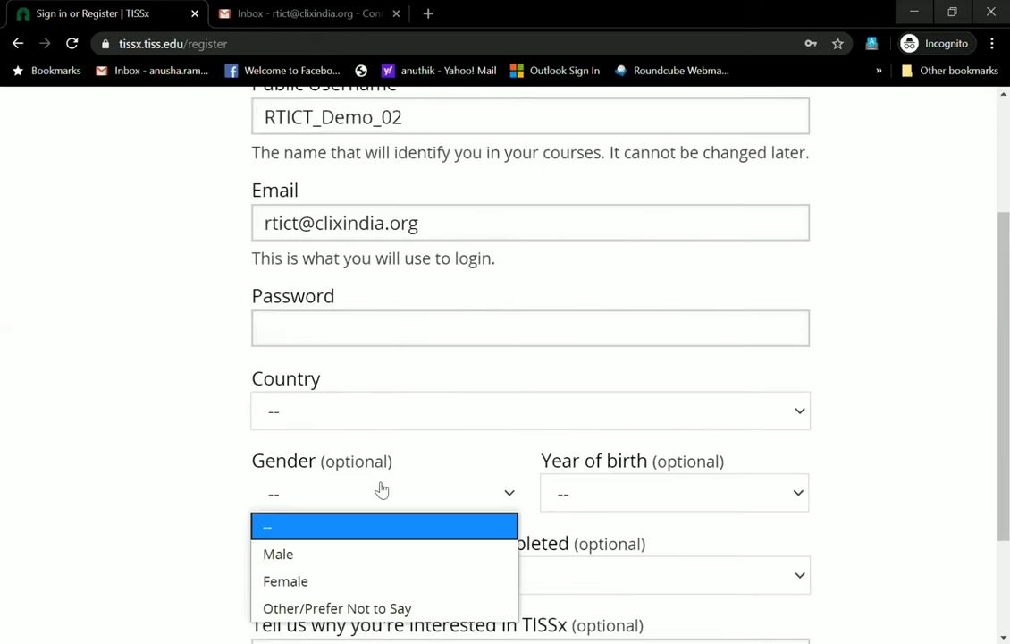
pyautogui.click(372, 337)
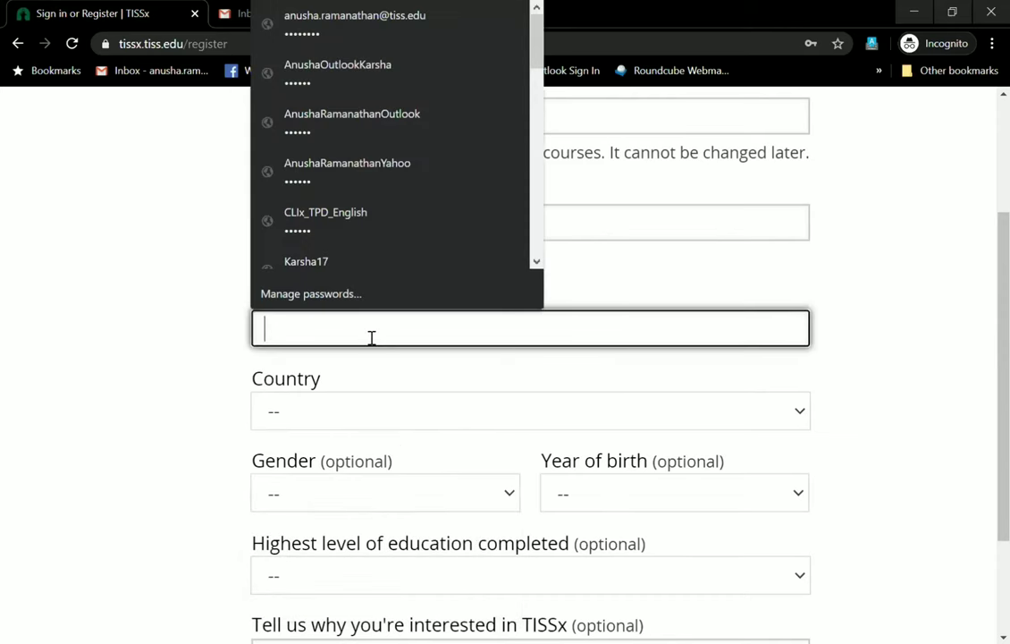
pyautogui.write('RTICT')
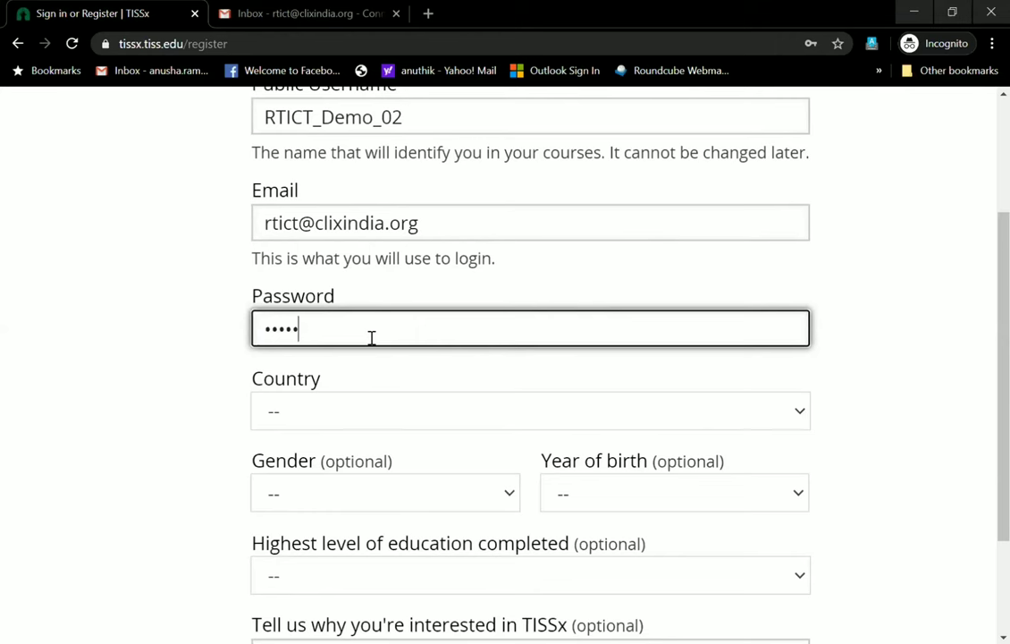
pyautogui.press('BackSpace')
pyautogui.press('BackSpace')
pyautogui.press('BackSpace')
pyautogui.press('BackSpace')
pyautogui.press('BackSpace')
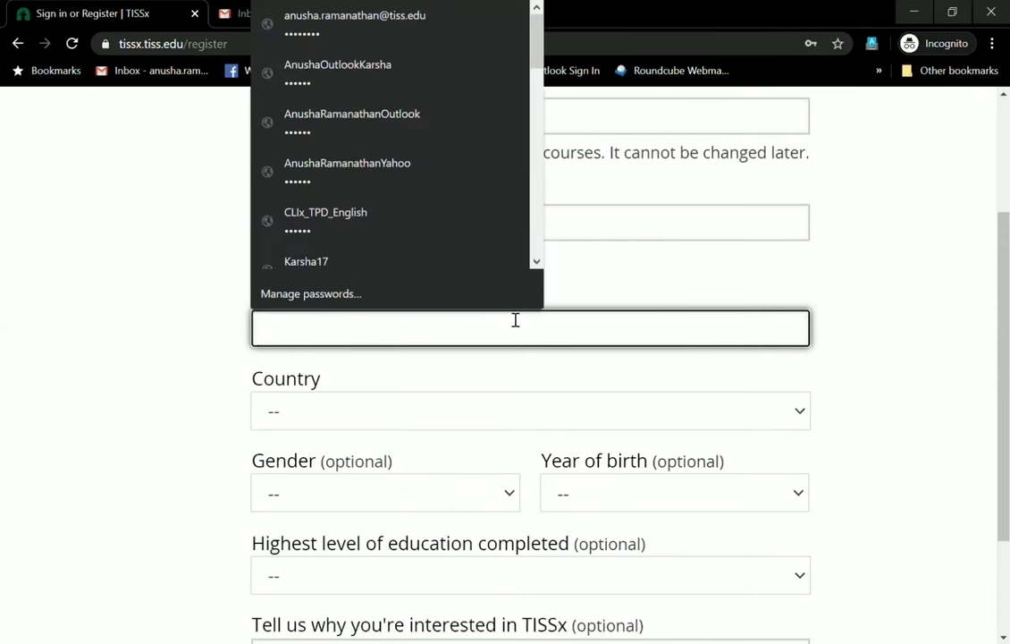
pyautogui.press('Escape')
pyautogui.write('12345')
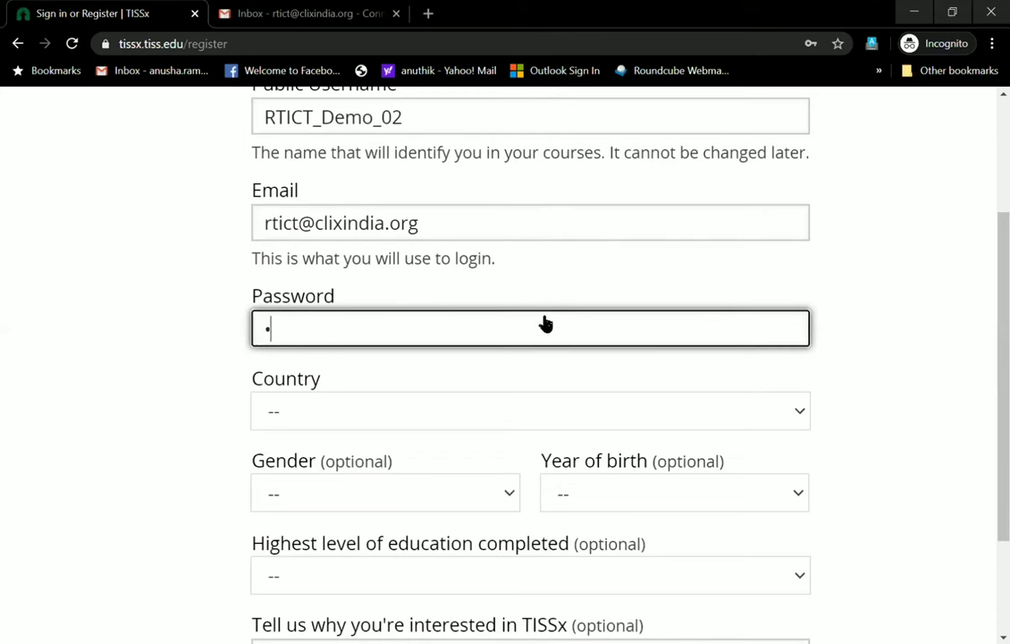
pyautogui.write('67890')
pyautogui.press('BackSpace')
pyautogui.press('BackSpace')
pyautogui.press('BackSpace')
pyautogui.press('BackSpace')
pyautogui.press('BackSpace')
pyautogui.press('BackSpace')
pyautogui.press('BackSpace')
pyautogui.press('BackSpace')
pyautogui.press('BackSpace')
pyautogui.press('BackSpace')
pyautogui.write('1234567890123')
# Select India as the country
pyautogui.click(402, 412)
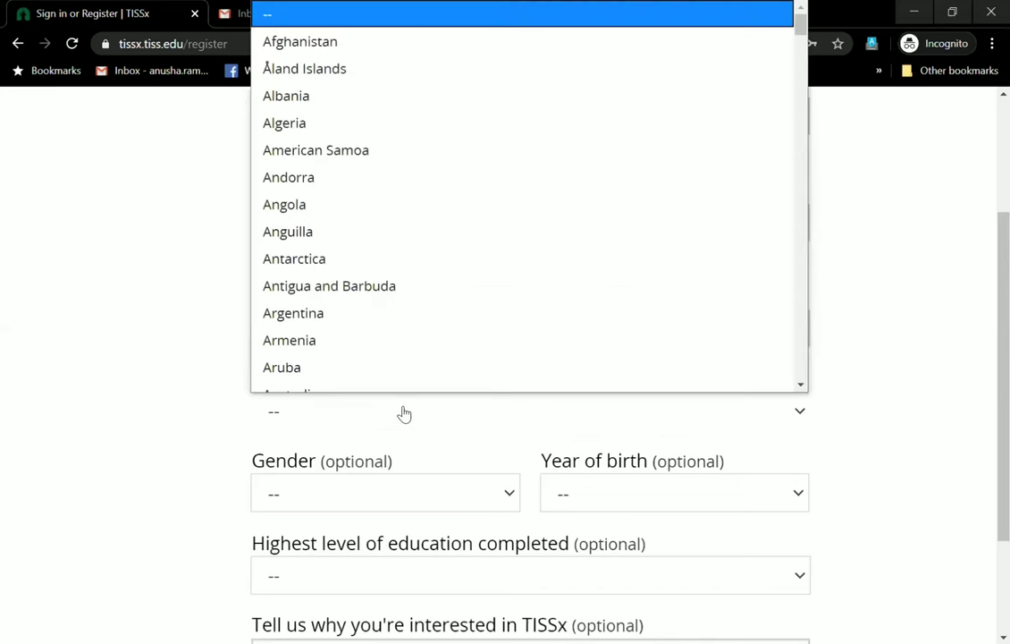
pyautogui.write('in')
pyautogui.press('Return')
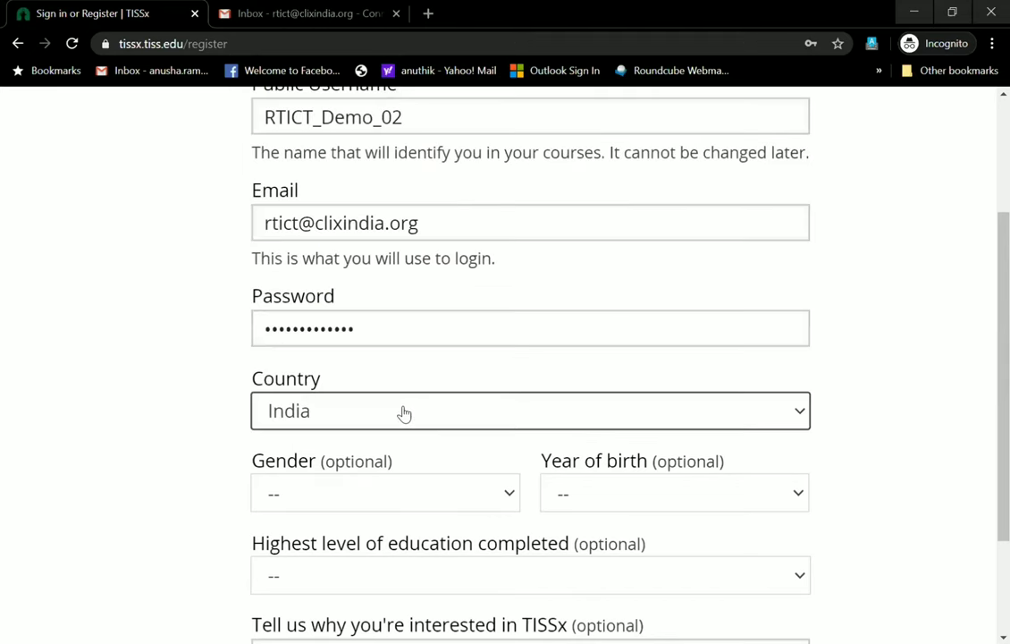
# Leave Gender unselected and scroll down to the Terms section
pyautogui.click(382, 498)
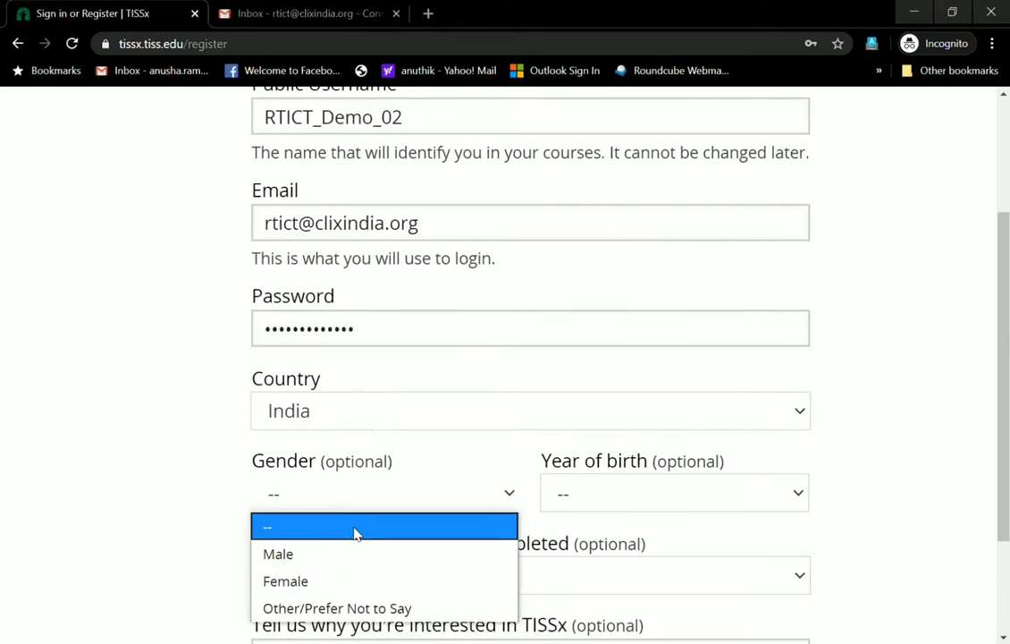
pyautogui.click(354, 527)
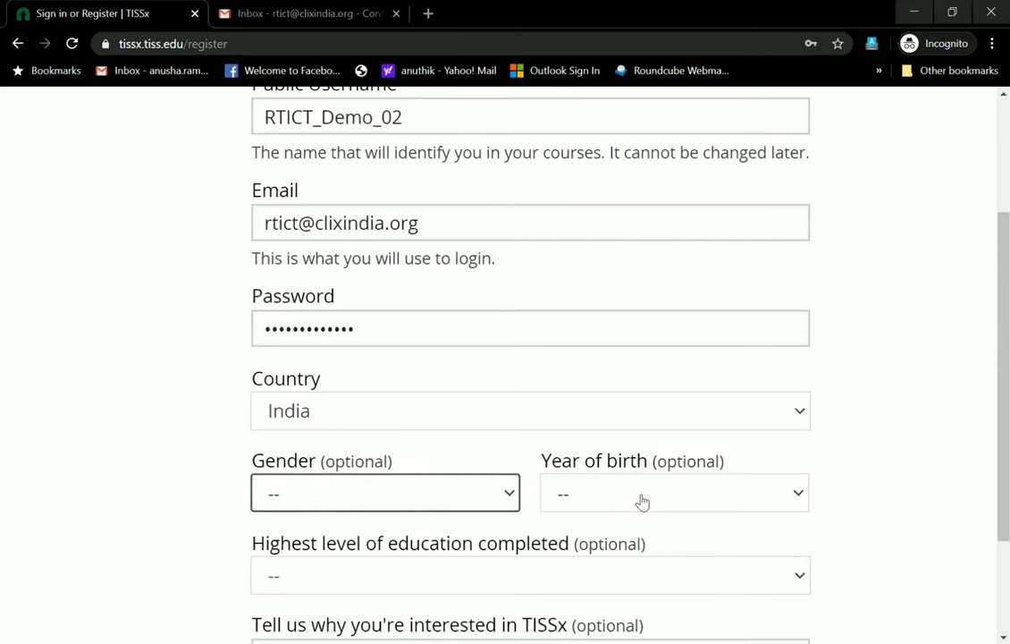
pyautogui.scroll(-2, 832, 472)
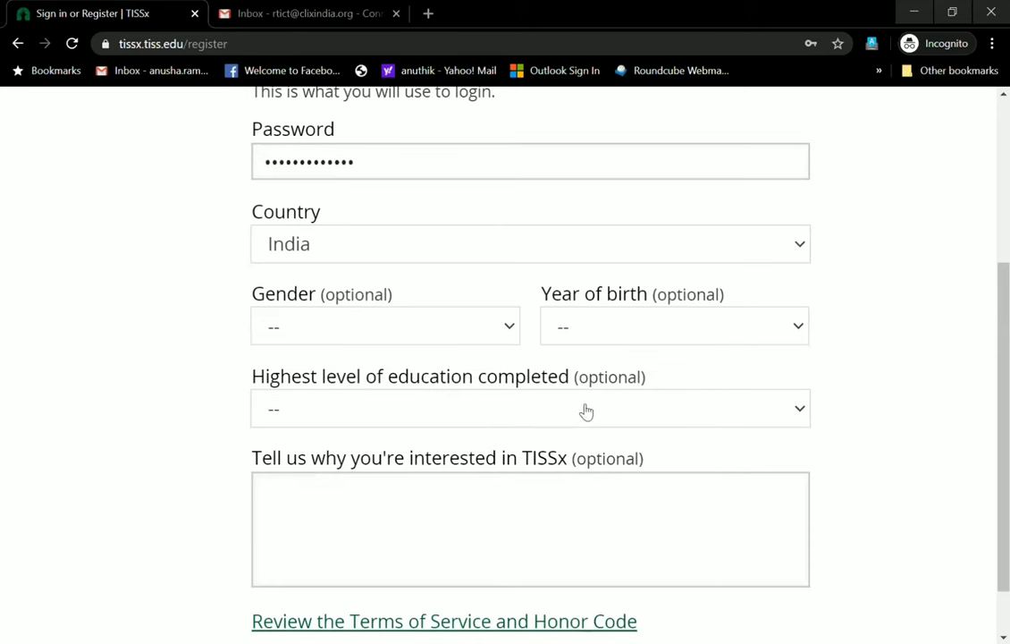
pyautogui.scroll(2, 702, 389)
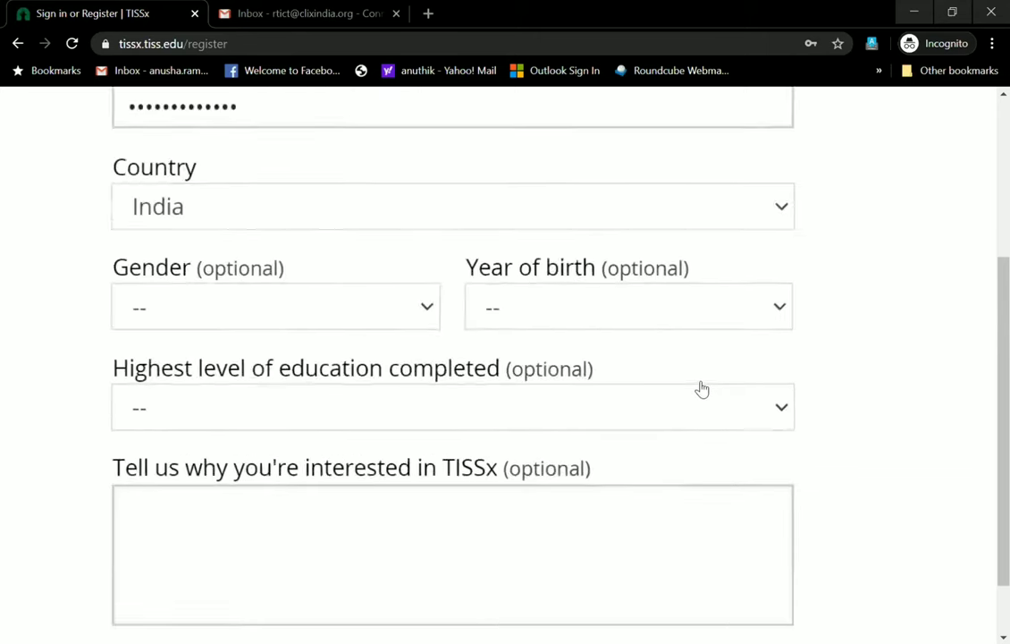
pyautogui.scroll(-3, 702, 389)
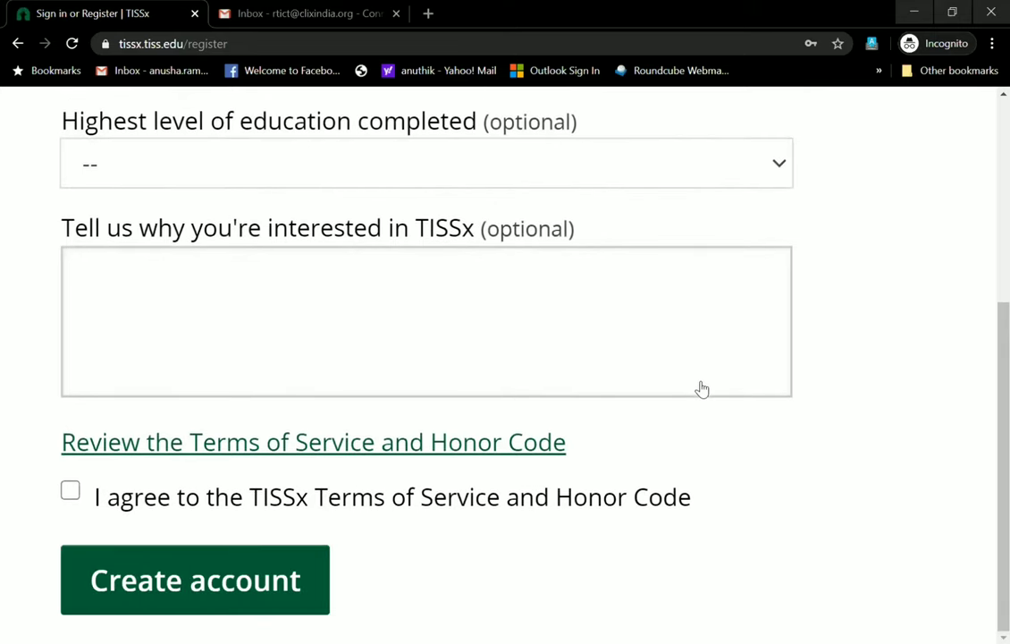
pyautogui.scroll(-3, 702, 389)
pyautogui.scroll(3, 702, 389)
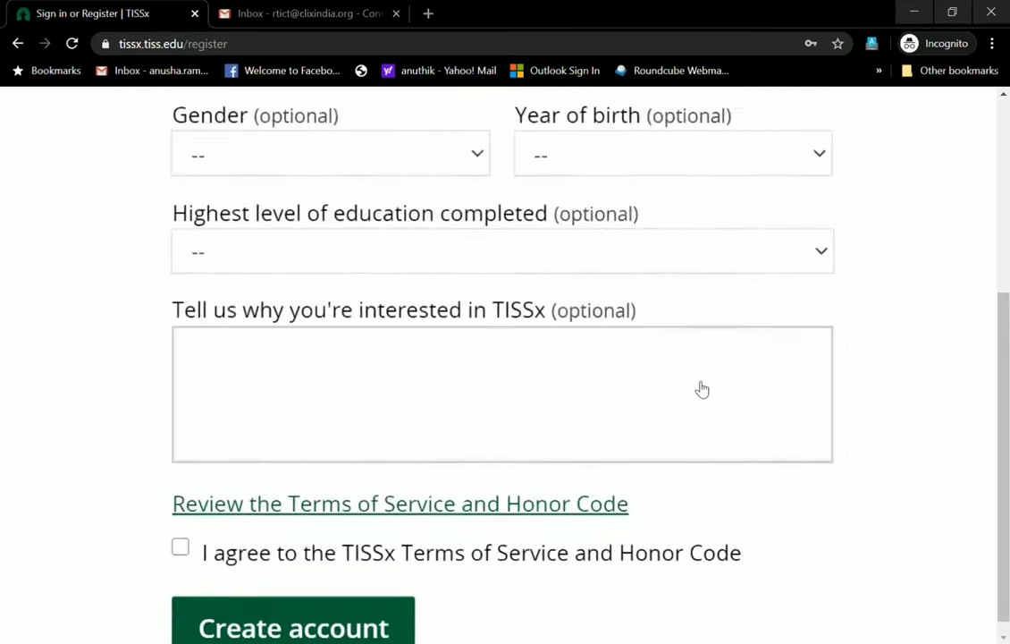
pyautogui.scroll(-1, 702, 389)
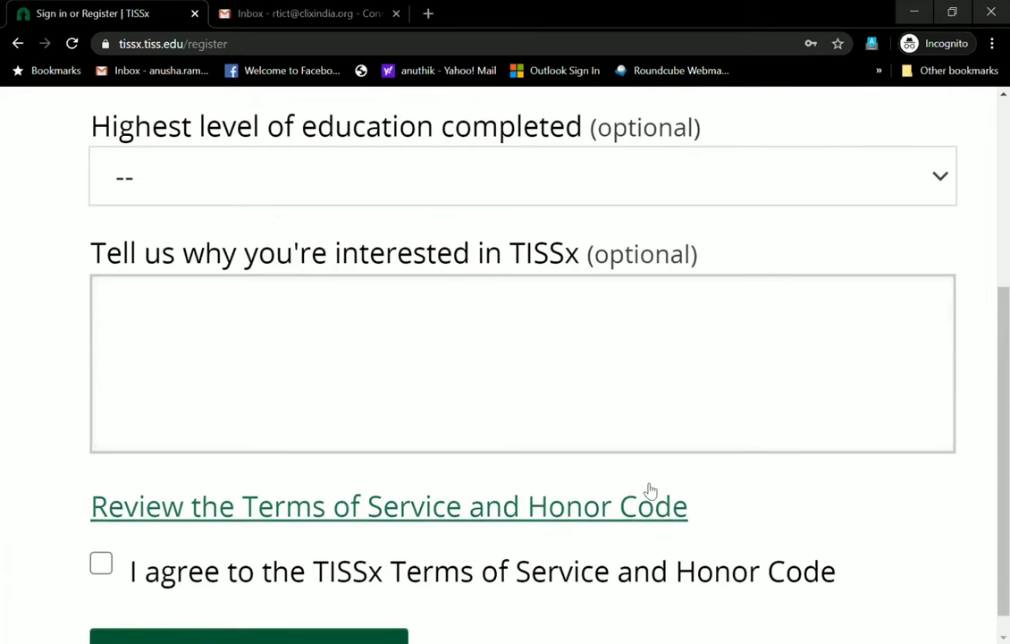
# Open the Terms of Service and Honor Code and scroll through it to the end
pyautogui.click(632, 507)
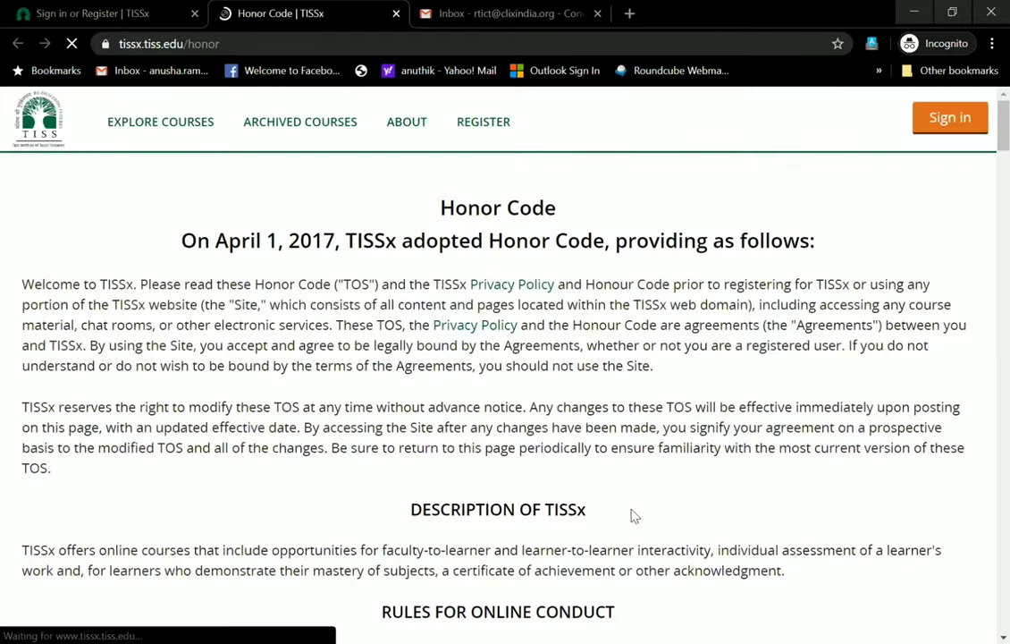
pyautogui.scroll(-1, 631, 515)
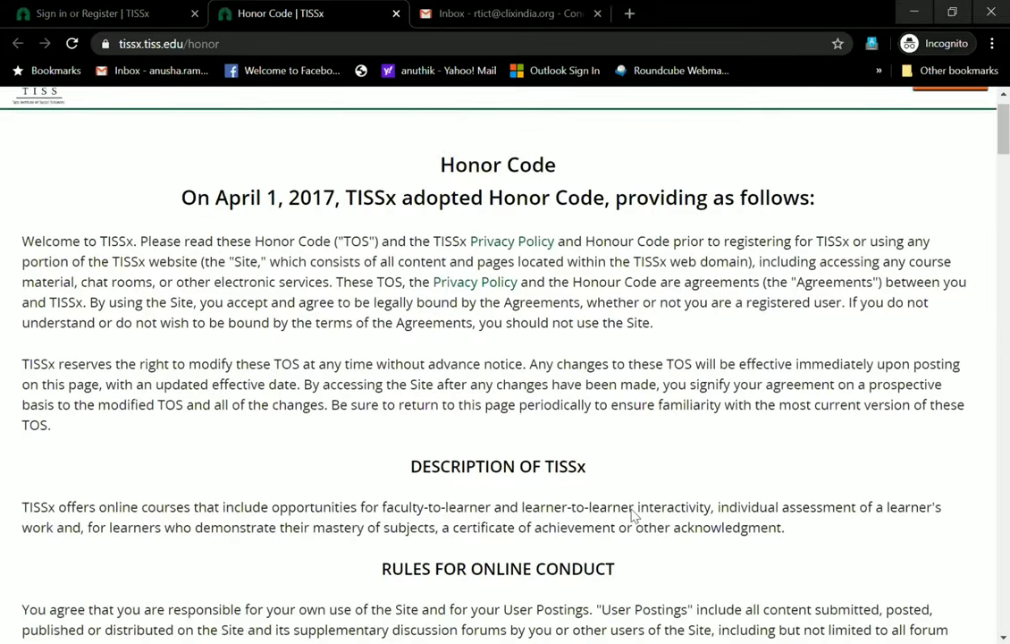
pyautogui.scroll(-1, 631, 515)
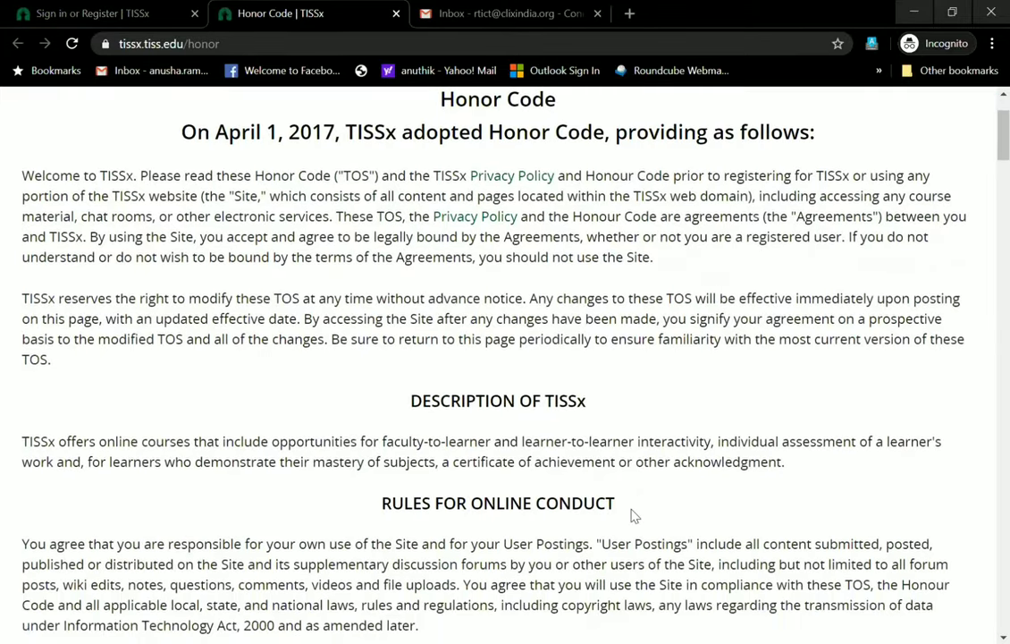
pyautogui.scroll(-2, 631, 515)
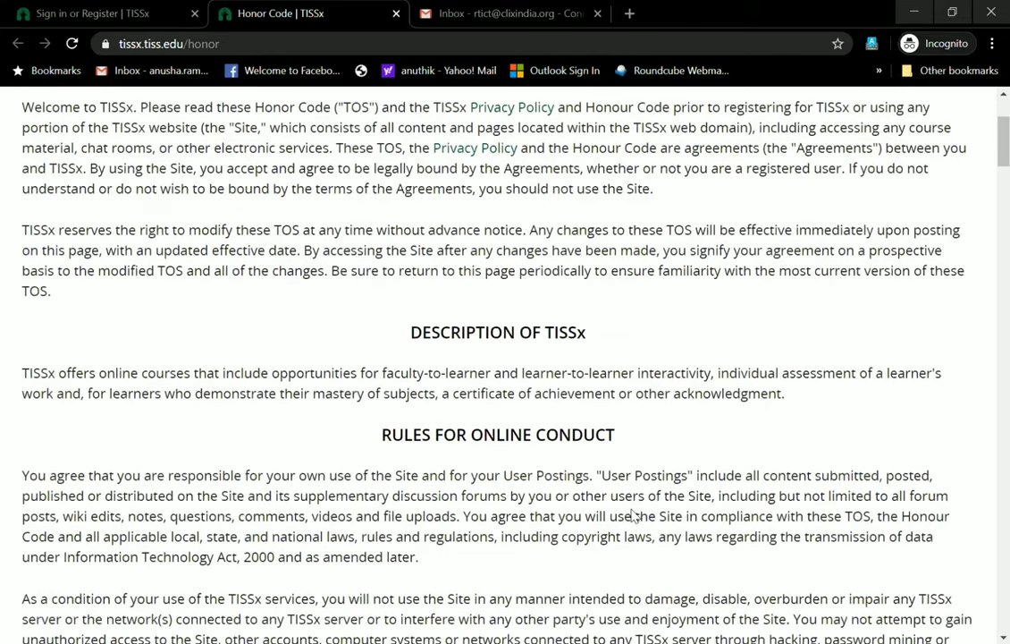
pyautogui.scroll(-2, 631, 515)
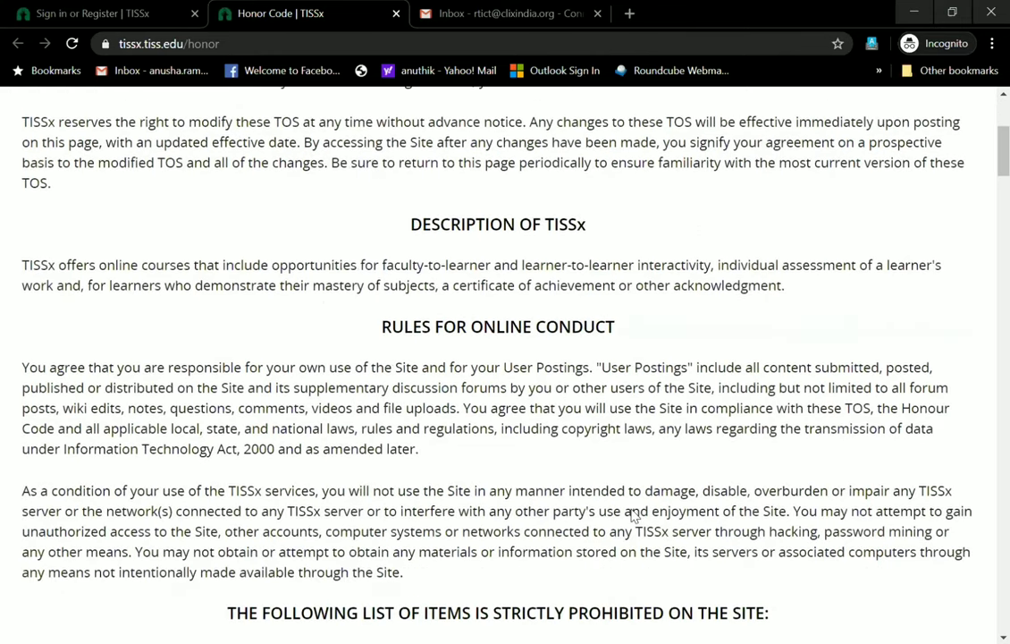
pyautogui.scroll(-2, 633, 517)
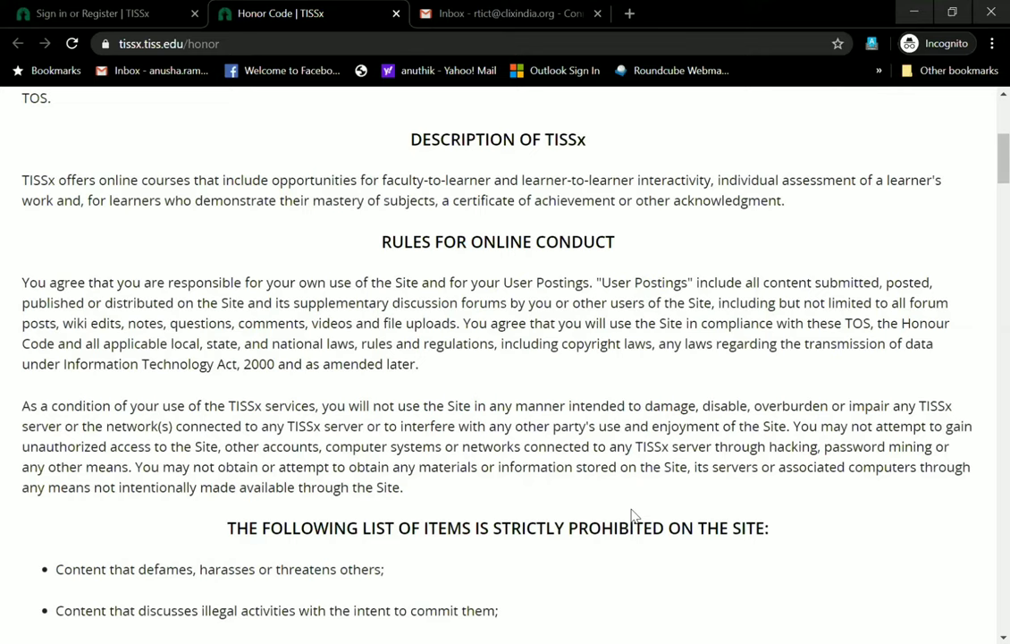
pyautogui.scroll(-2, 633, 517)
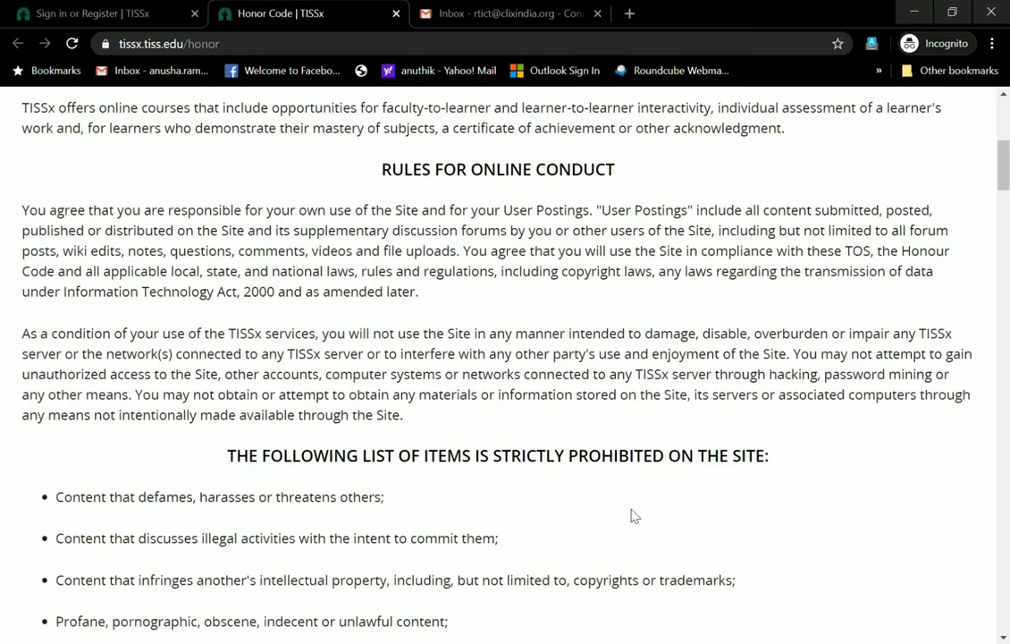
pyautogui.scroll(-2, 633, 517)
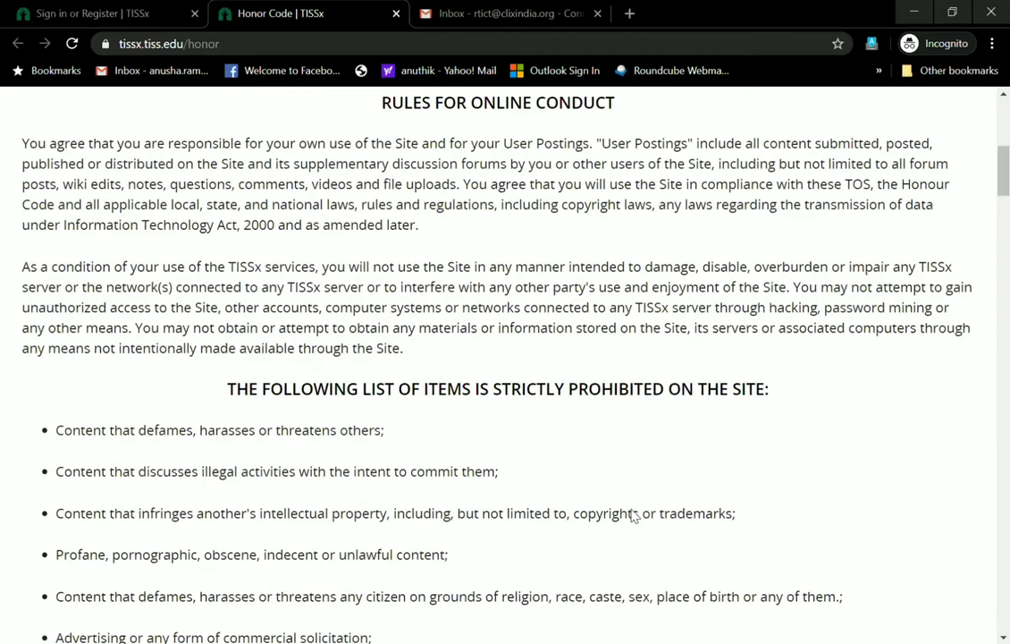
pyautogui.scroll(-4, 631, 516)
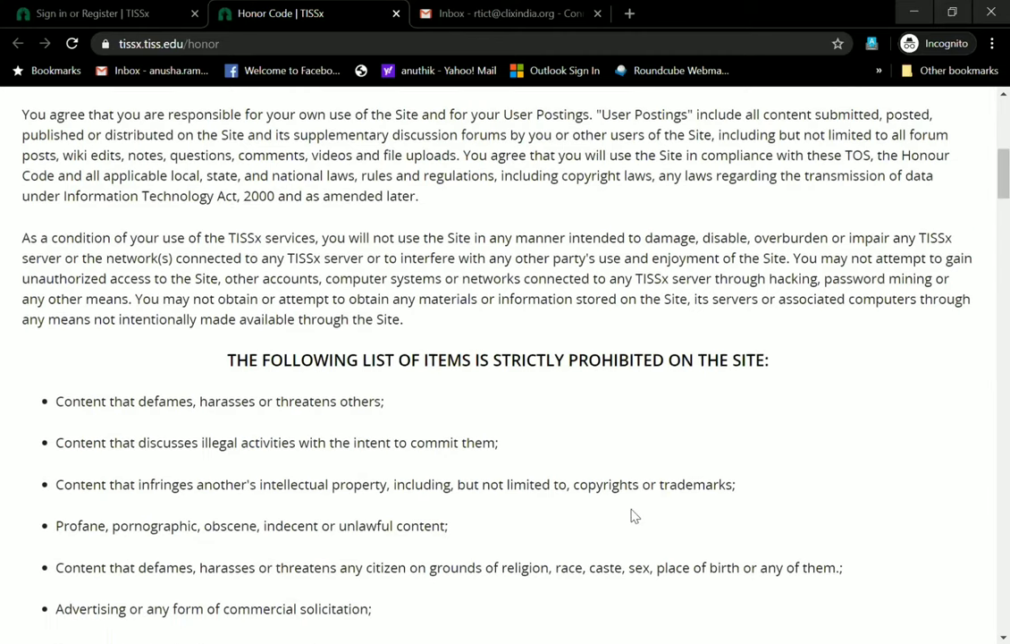
pyautogui.scroll(-2, 631, 516)
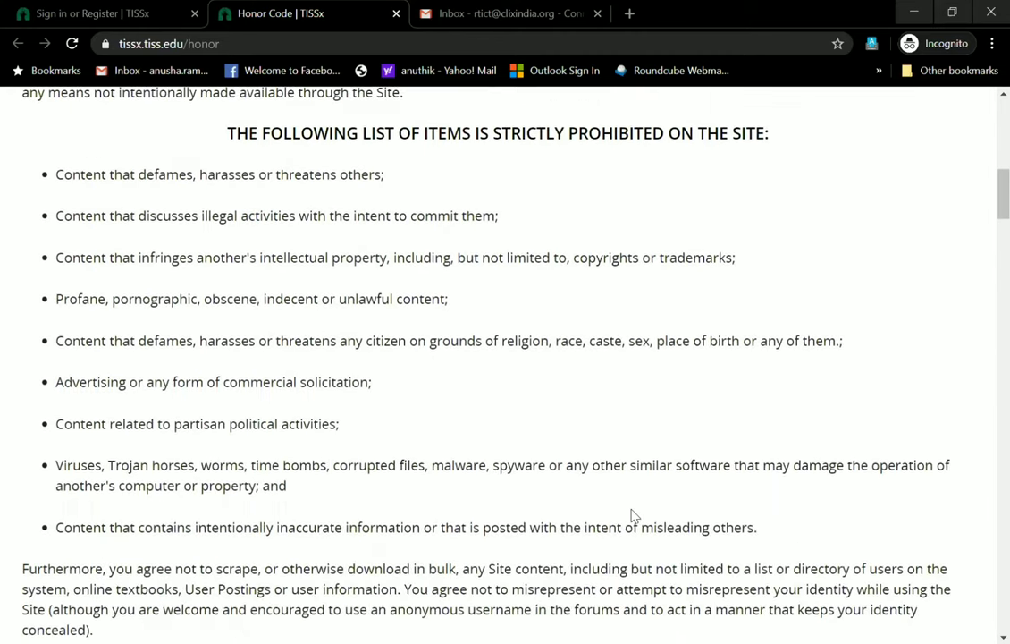
pyautogui.scroll(-6, 631, 516)
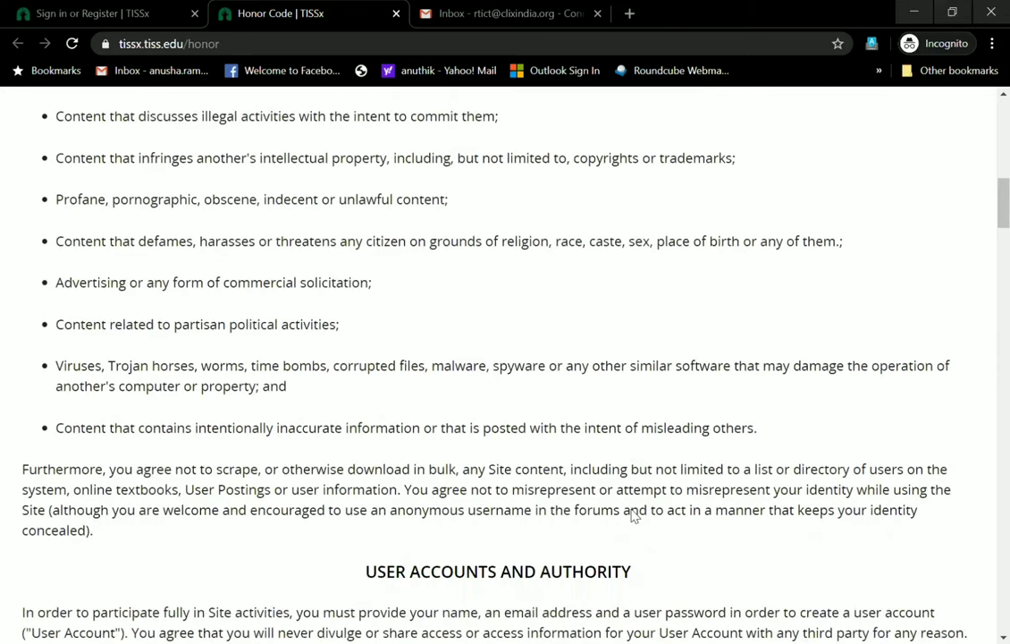
pyautogui.scroll(-9, 631, 516)
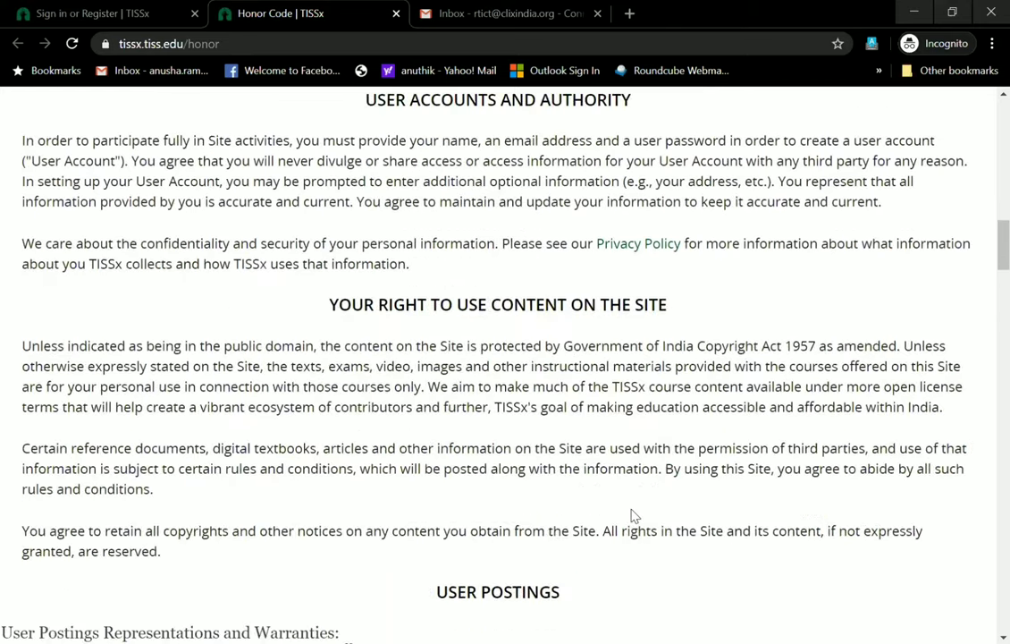
pyautogui.scroll(-5, 632, 516)
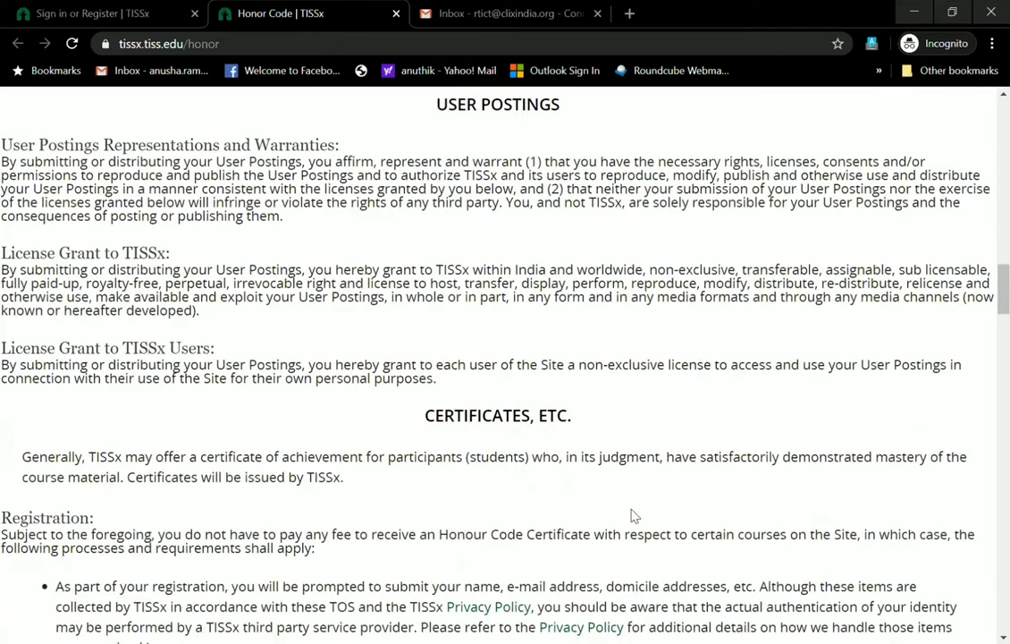
pyautogui.scroll(-3, 631, 516)
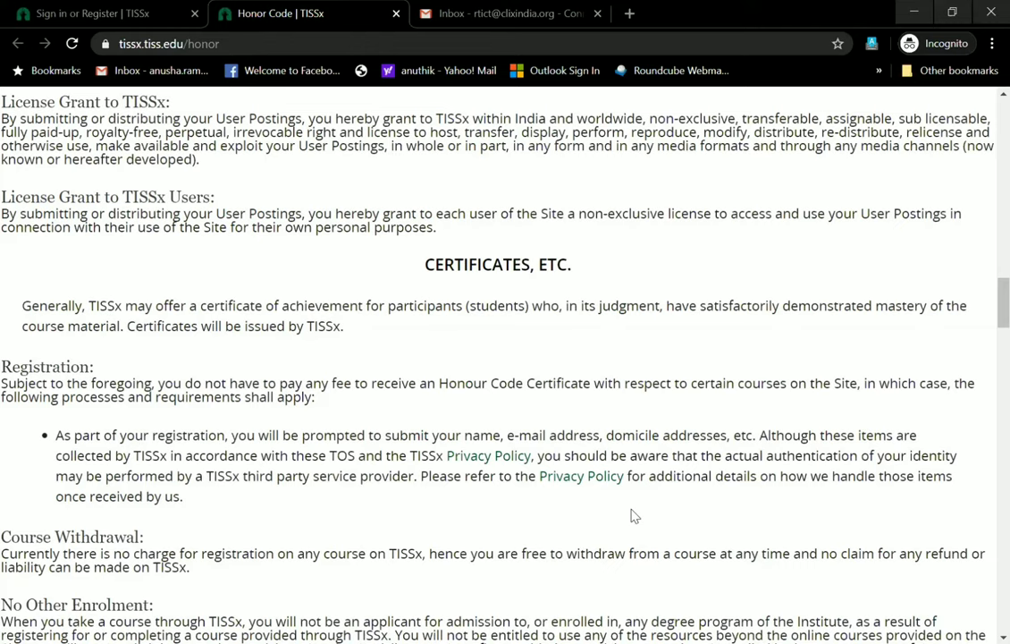
pyautogui.scroll(-4, 633, 516)
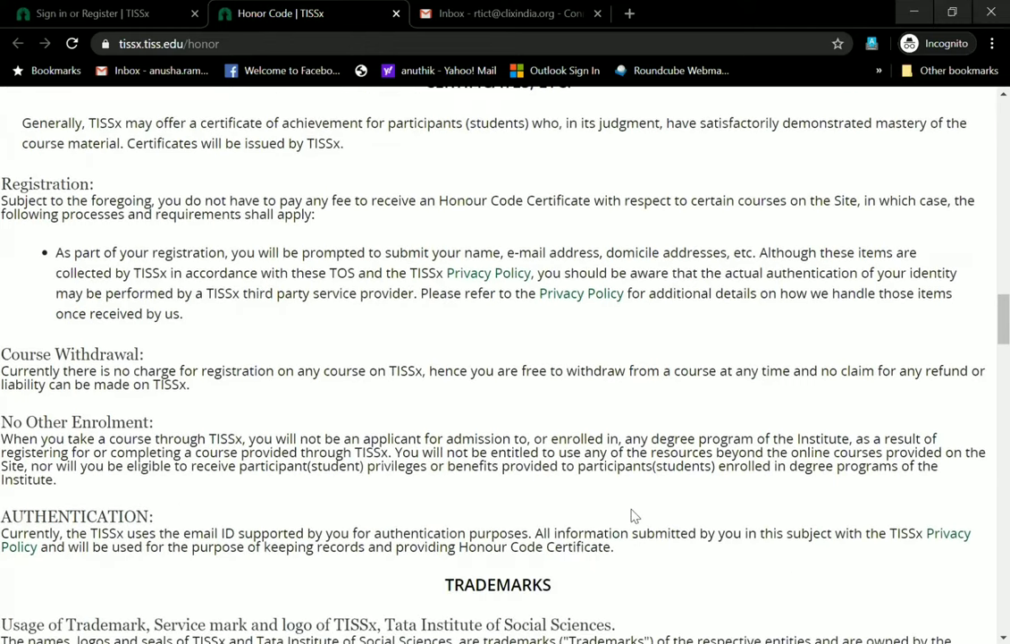
pyautogui.scroll(-2, 633, 515)
pyautogui.scroll(-1, 633, 516)
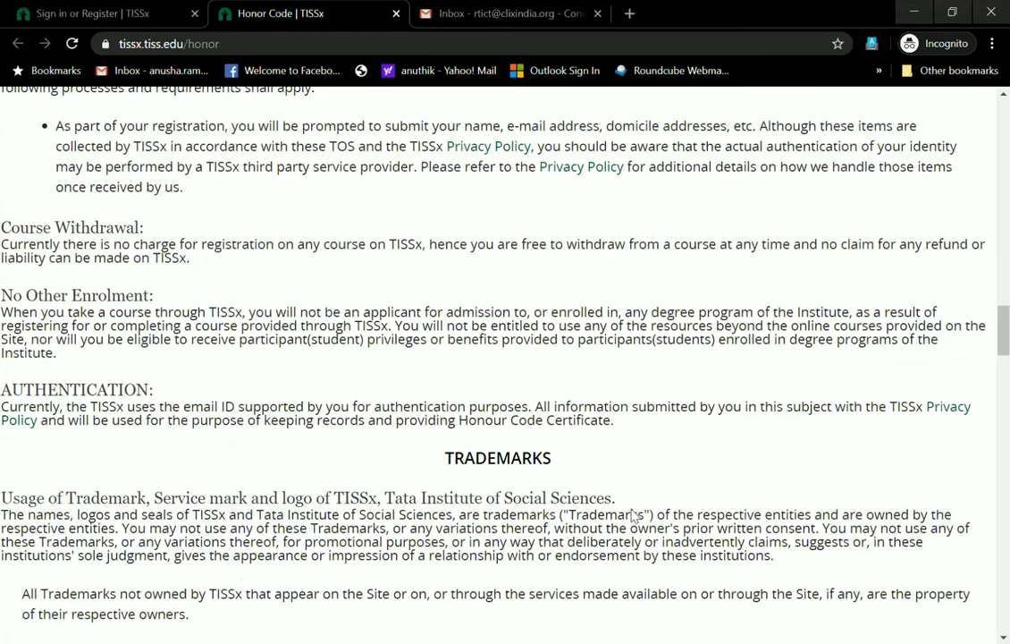
# Scroll back to the top and return to the 'Sign in or Register' tab
pyautogui.scroll(3, 633, 516)
pyautogui.scroll(15, 633, 516)
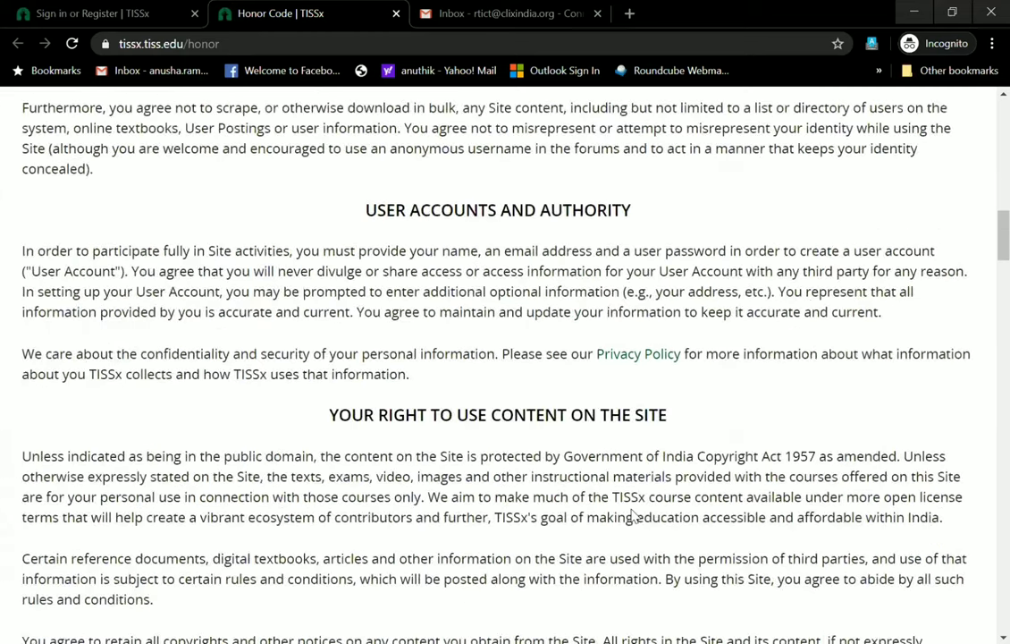
pyautogui.scroll(10, 633, 516)
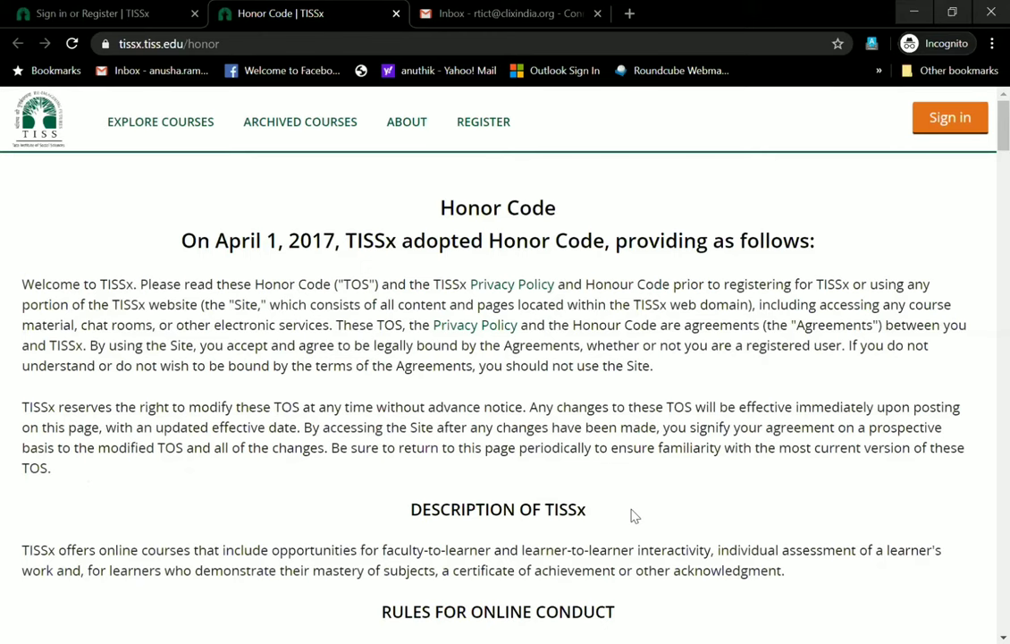
pyautogui.click(105, 19)
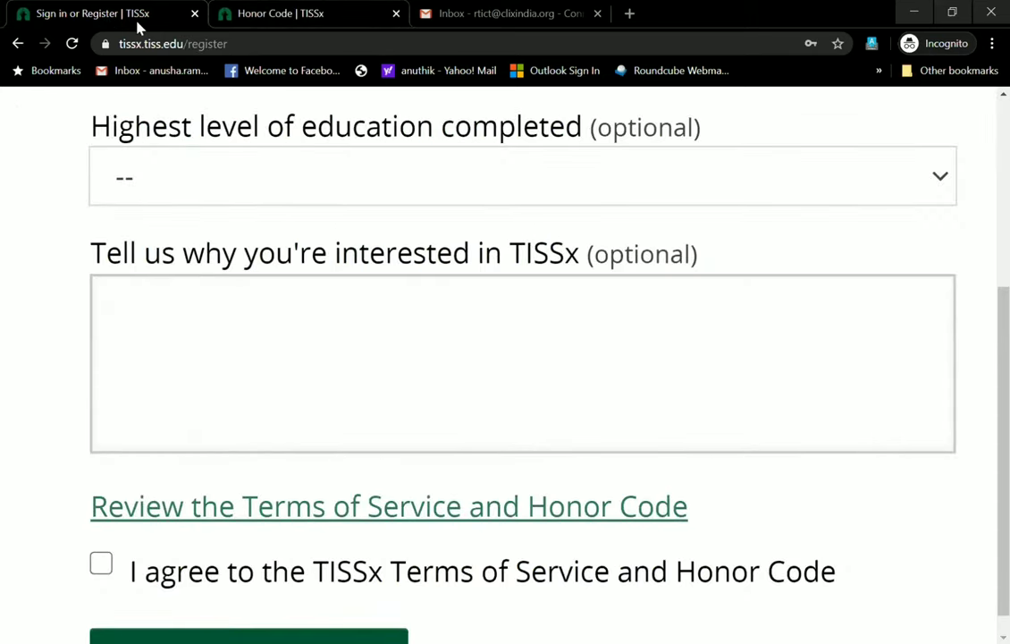
pyautogui.hotkey('ctrl', 'Tab')
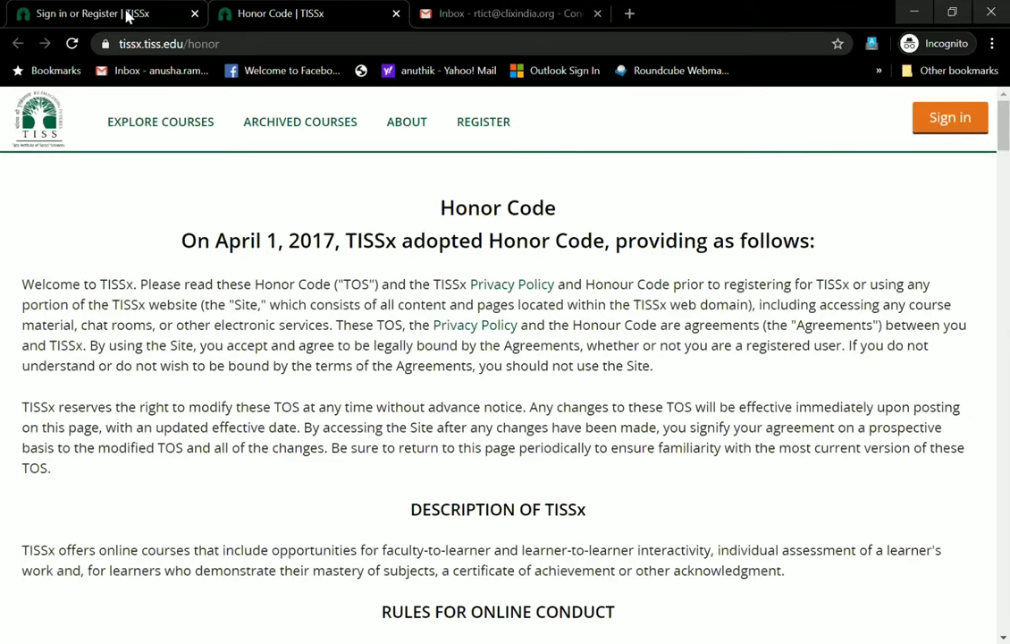
pyautogui.click(127, 14)
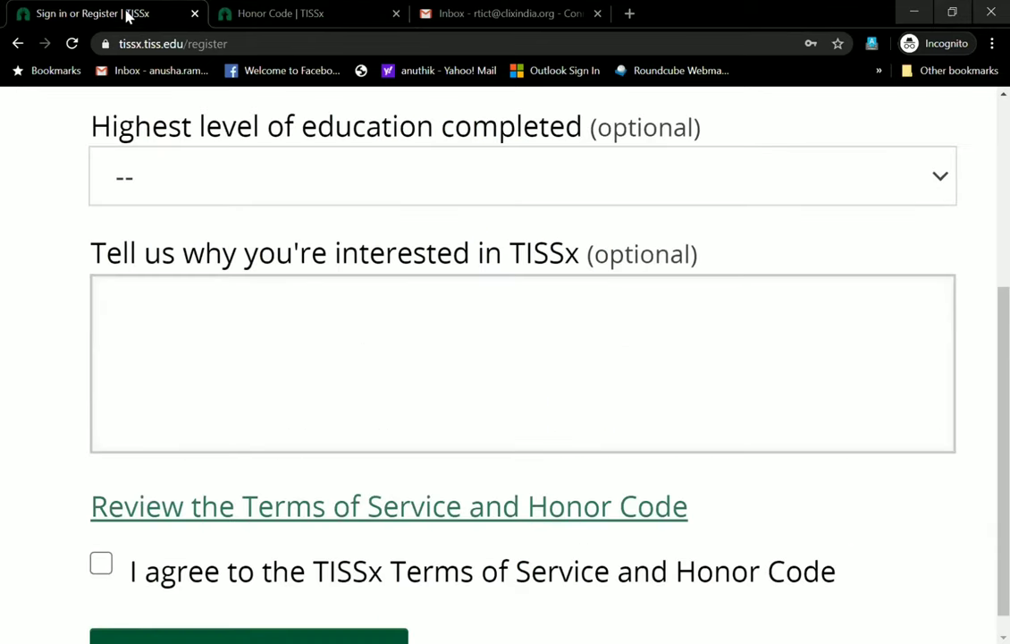
pyautogui.click(103, 569)
pyautogui.click(103, 569)
pyautogui.hotkey('shift', 'Tab')
pyautogui.hotkey('shift', 'Tab')
pyautogui.hotkey('shift', 'Tab')
pyautogui.scroll(-1, 105, 575)
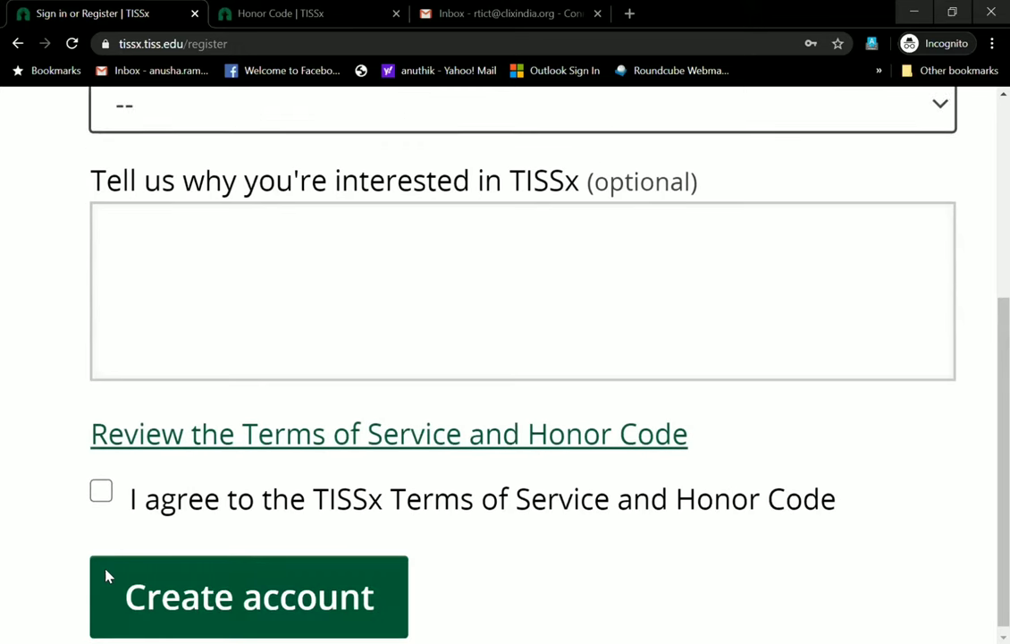
pyautogui.press('Tab')
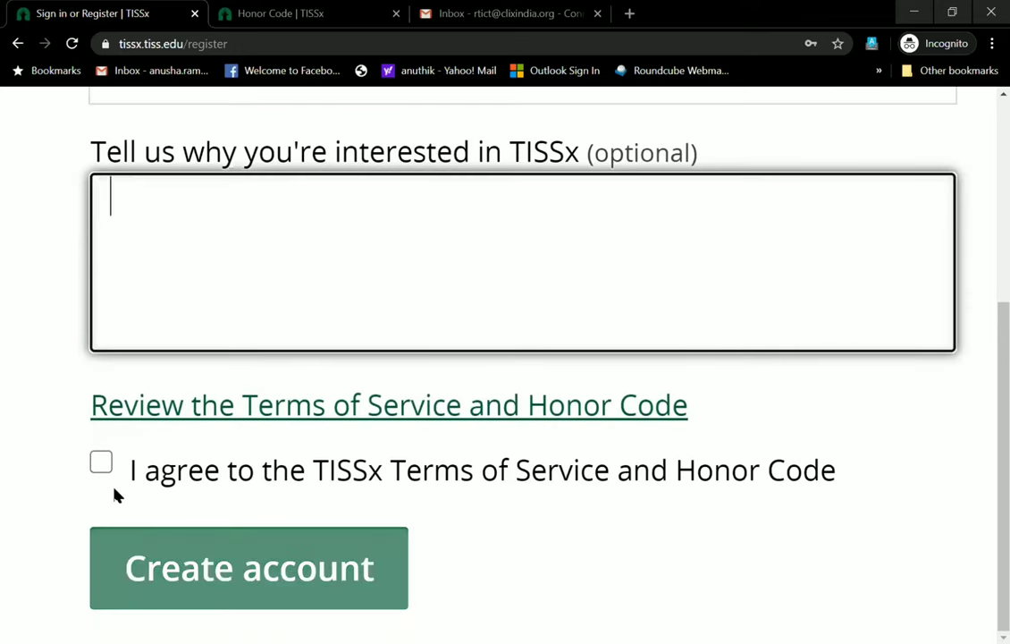
# Submit the form without accepting the terms, triggering the 'must agree to the Terms' error
pyautogui.click(166, 570)
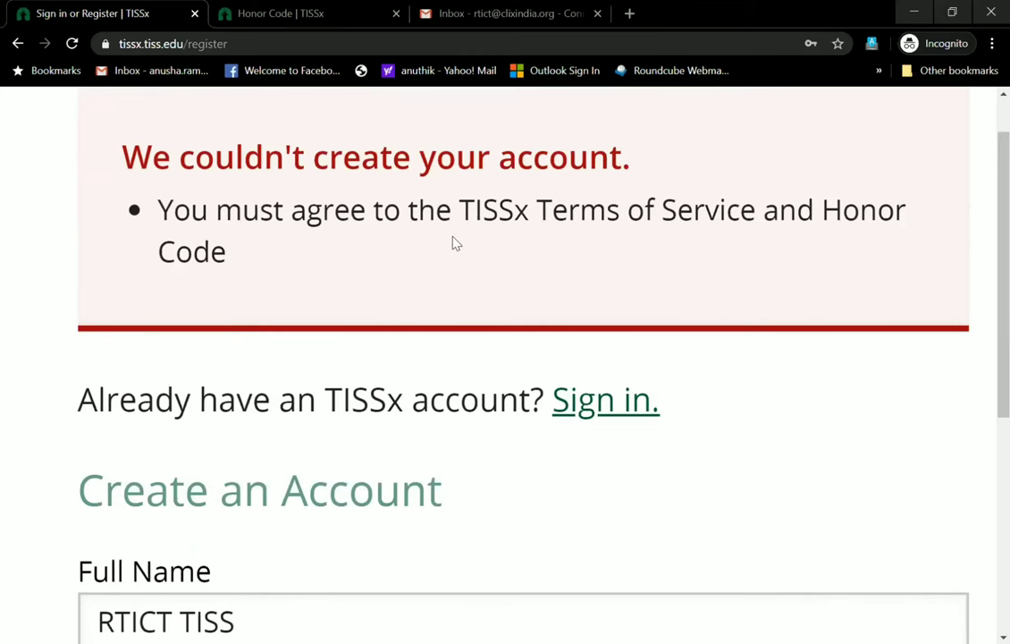
pyautogui.scroll(-10, 454, 241)
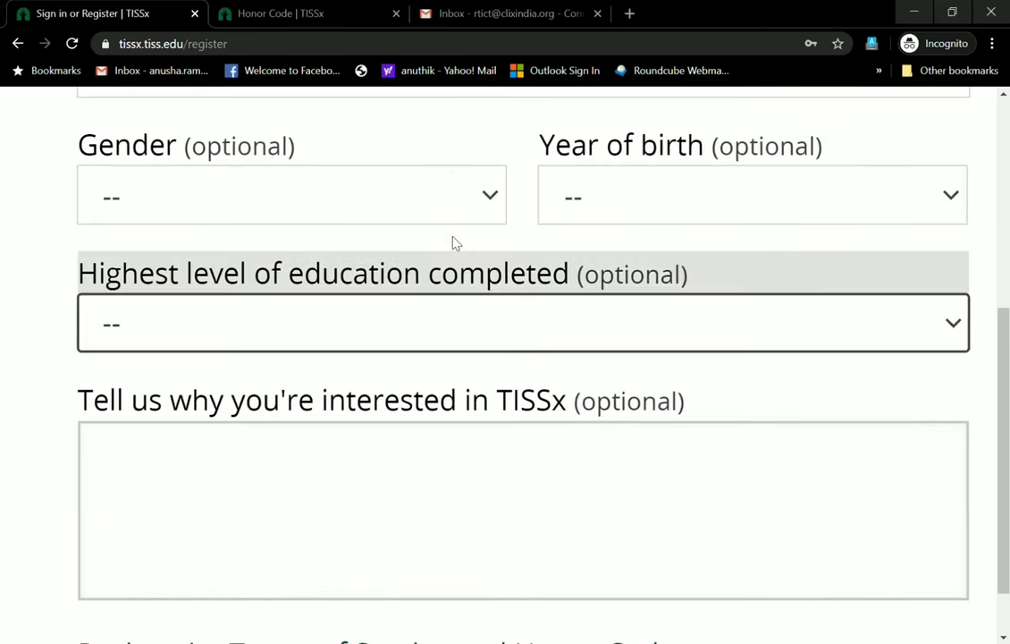
pyautogui.scroll(-1, 453, 242)
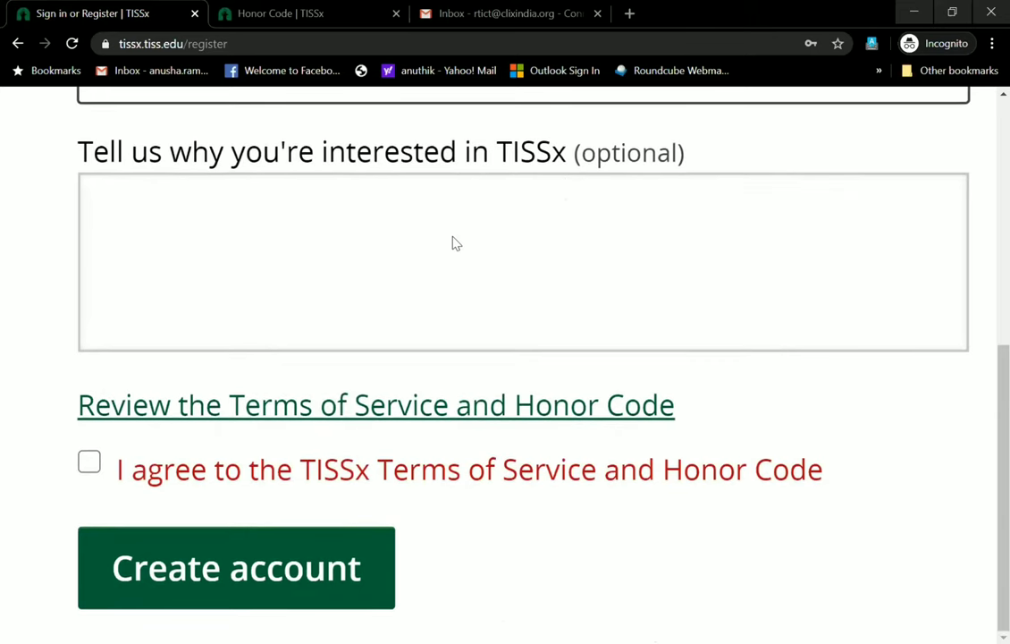
# Tick the Terms of Service and Honor Code agreement and resubmit, revealing RTICT_Demo_02 is taken
pyautogui.click(93, 467)
pyautogui.click(169, 563)
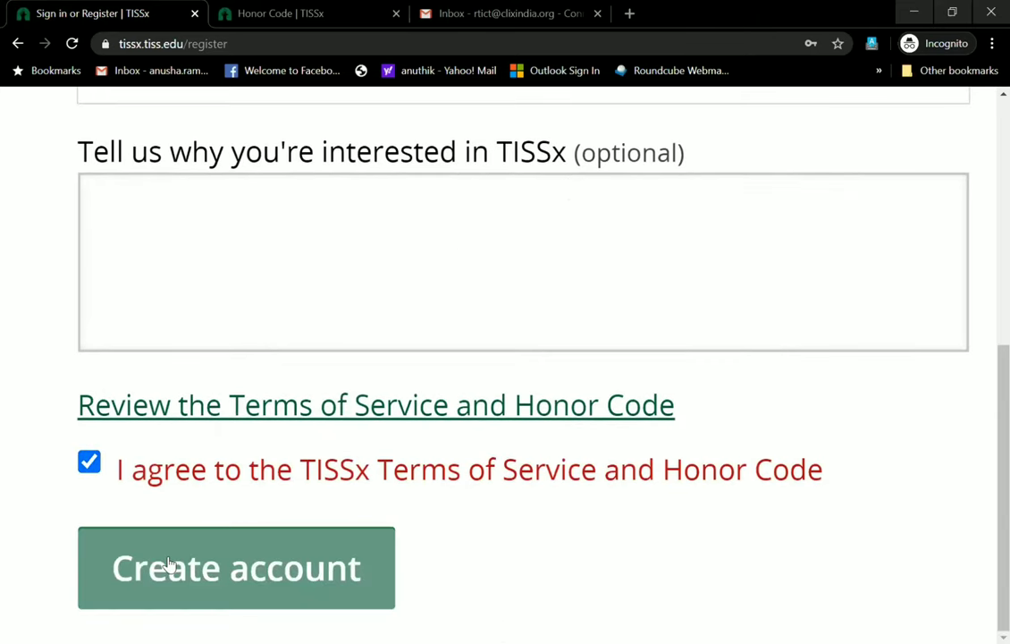
pyautogui.click(168, 563)
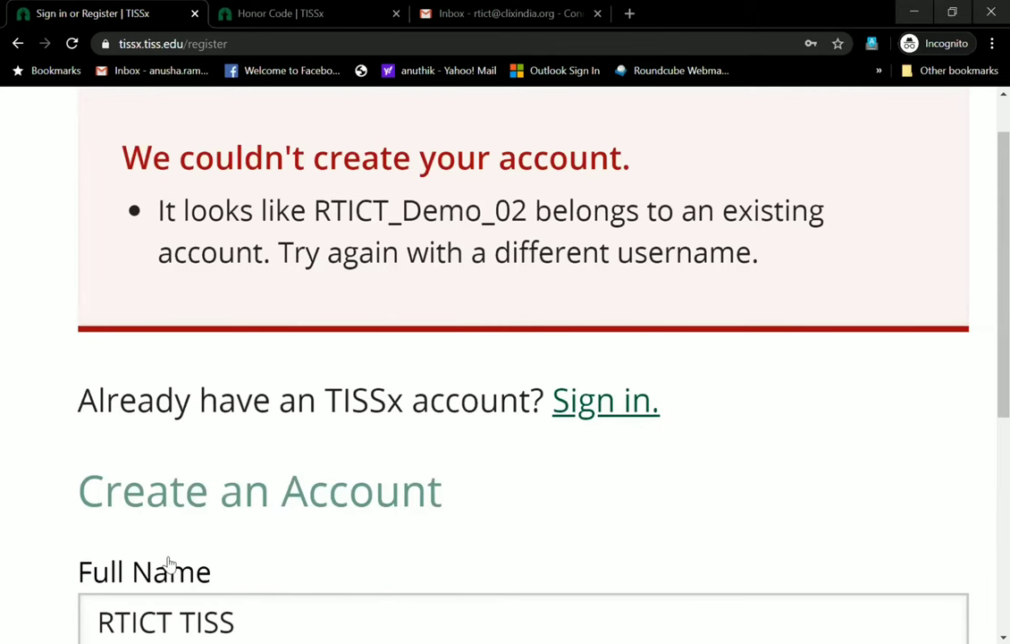
pyautogui.scroll(-3, 168, 563)
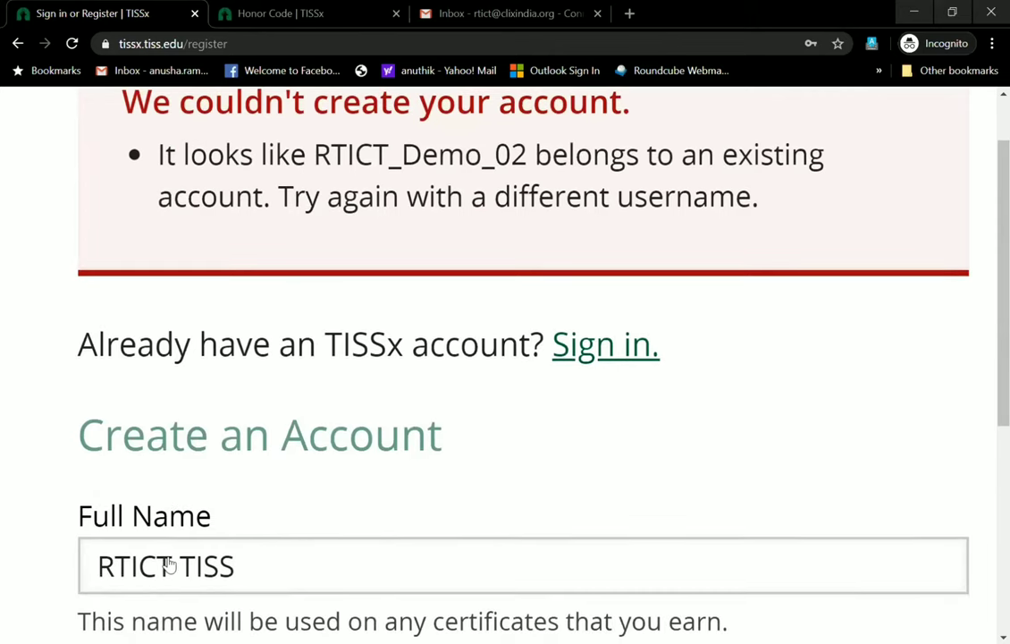
pyautogui.scroll(-2, 168, 563)
# Replace the taken username RTICT_Demo_02 with RTICT TISS in Public Username
pyautogui.click(234, 266)
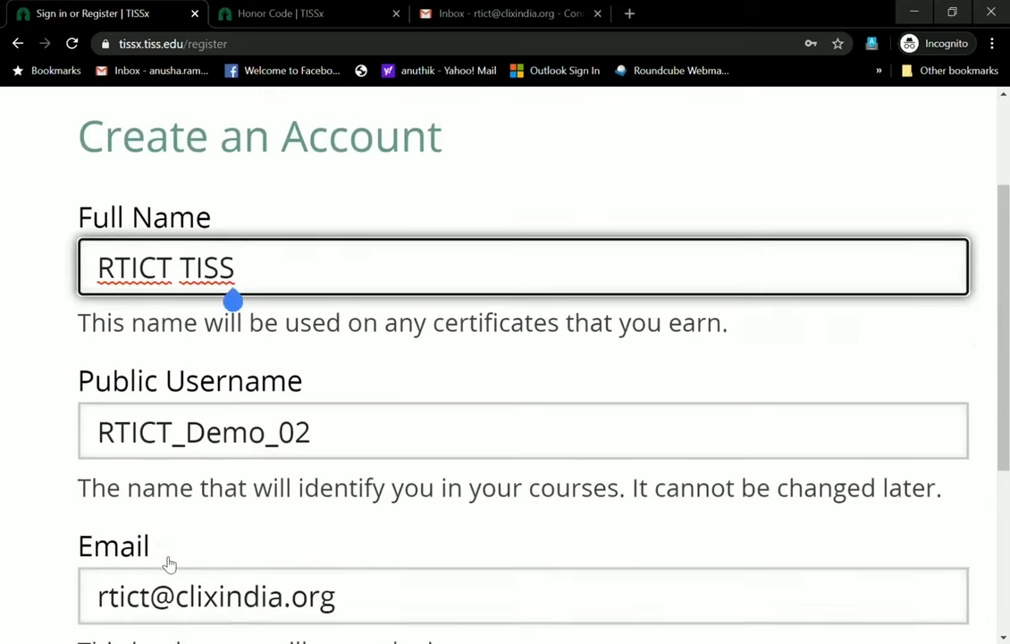
pyautogui.click(310, 431)
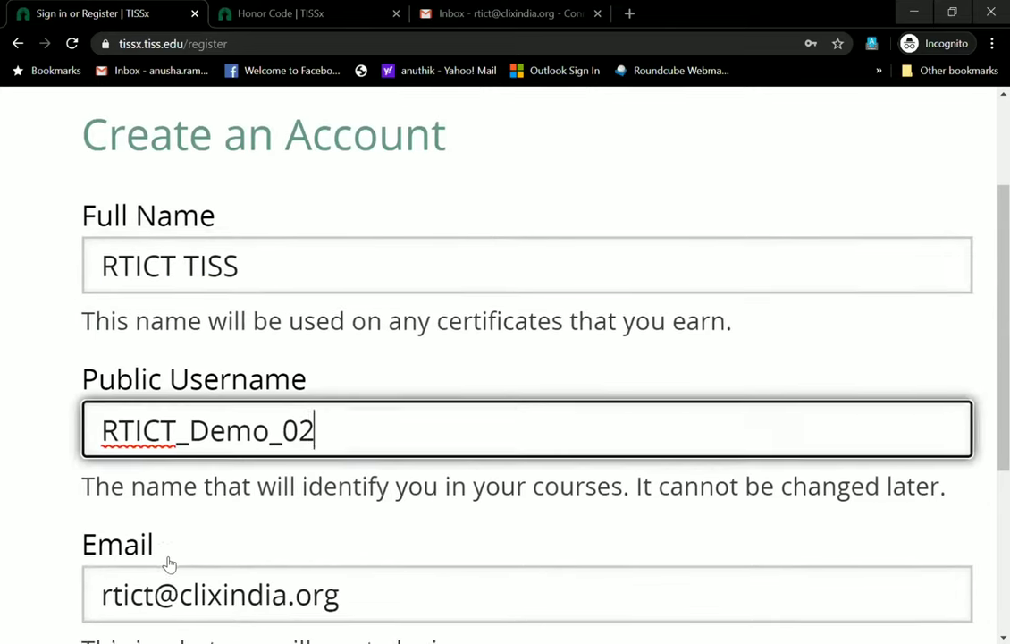
pyautogui.scroll(1, 168, 563)
pyautogui.scroll(-3, 169, 563)
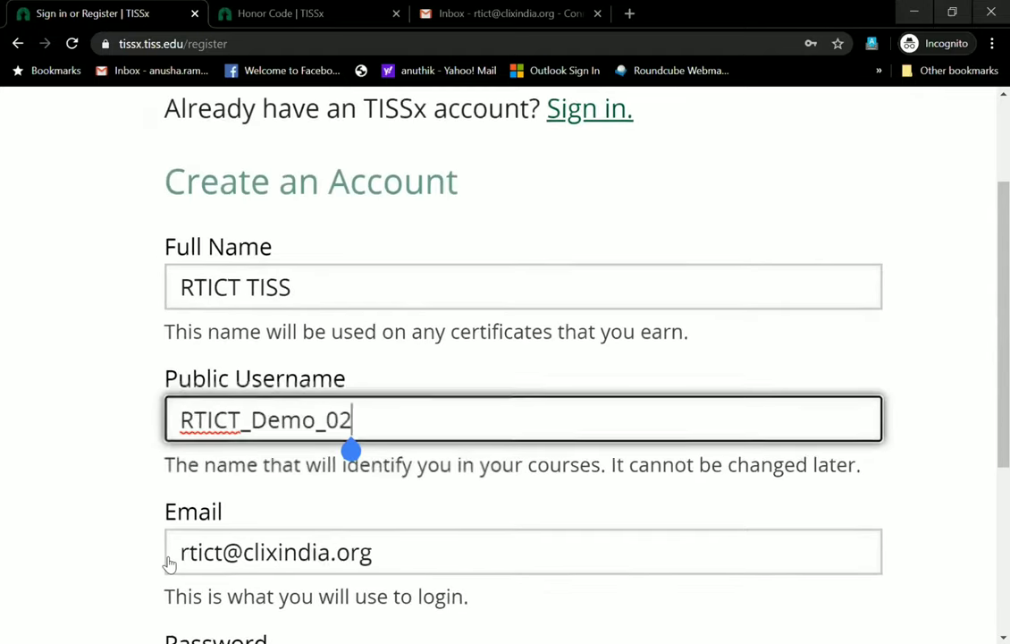
pyautogui.press('BackSpace')
pyautogui.press('BackSpace')
pyautogui.press('BackSpace')
pyautogui.press('BackSpace')
pyautogui.press('BackSpace')
pyautogui.press('BackSpace')
pyautogui.press('BackSpace')
pyautogui.press('BackSpace')
pyautogui.press('BackSpace')
pyautogui.press('BackSpace')
pyautogui.press('BackSpace')
pyautogui.press('BackSpace')
pyautogui.press('BackSpace')
pyautogui.write('RTICT TIS')
pyautogui.press('BackSpace')
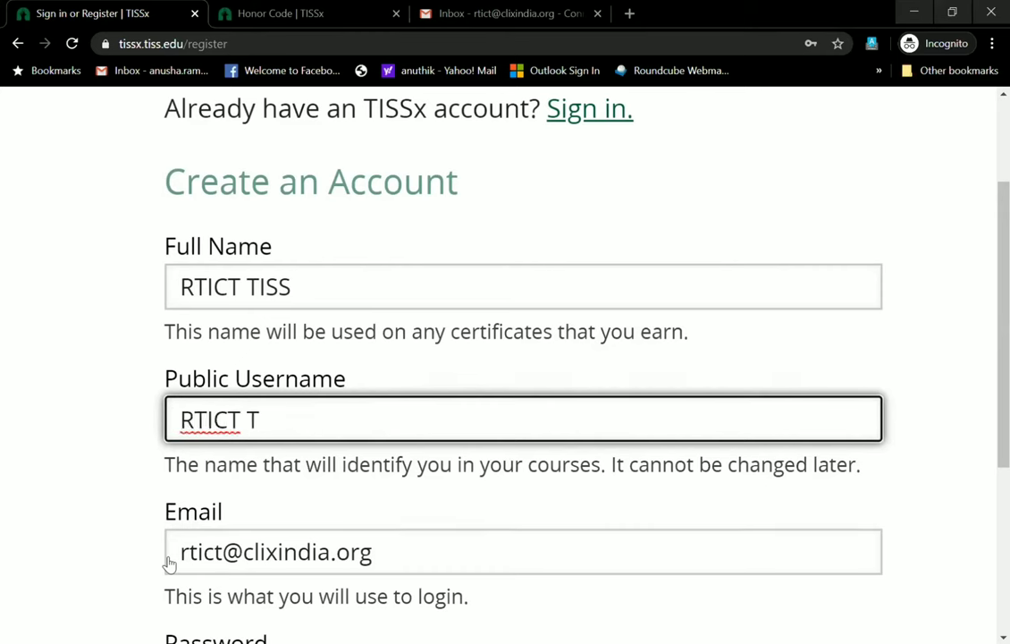
pyautogui.press('BackSpace')
pyautogui.press('BackSpace')
pyautogui.write('_DE')
pyautogui.press('BackSpace')
pyautogui.write('e')
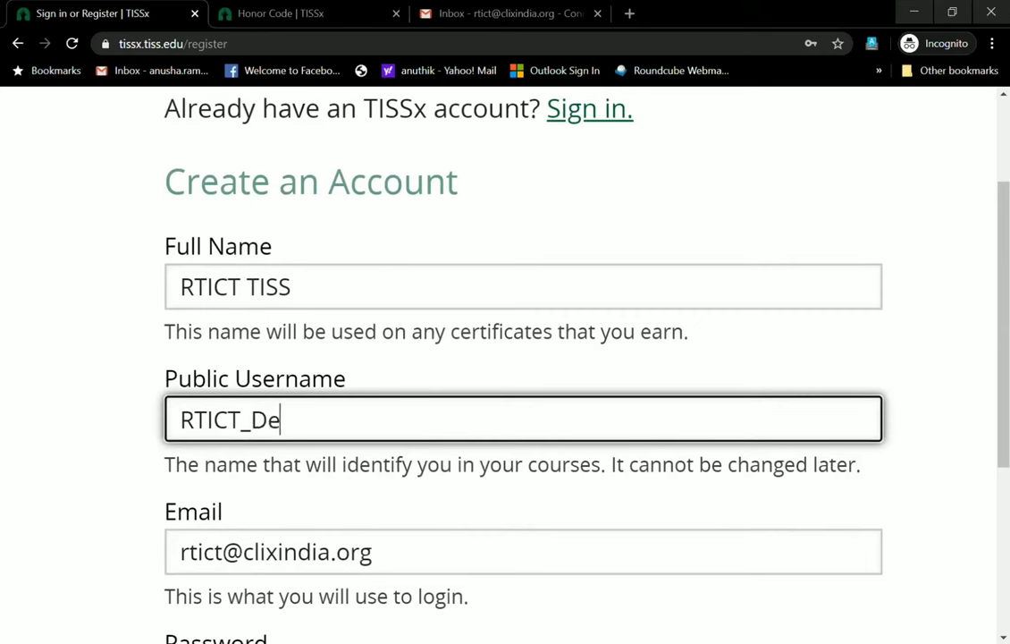
pyautogui.write('mo_')
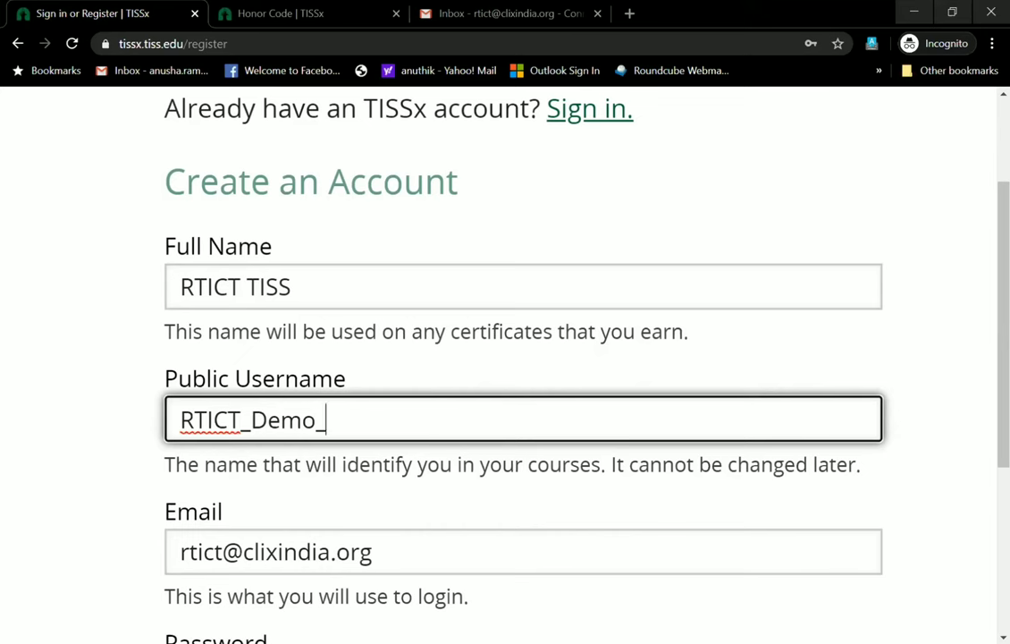
pyautogui.write('12')
pyautogui.press('BackSpace')
pyautogui.press('BackSpace')
pyautogui.press('BackSpace')
pyautogui.press('BackSpace')
pyautogui.press('BackSpace')
pyautogui.press('BackSpace')
pyautogui.press('BackSpace')
pyautogui.press('BackSpace')
pyautogui.write('TISS')
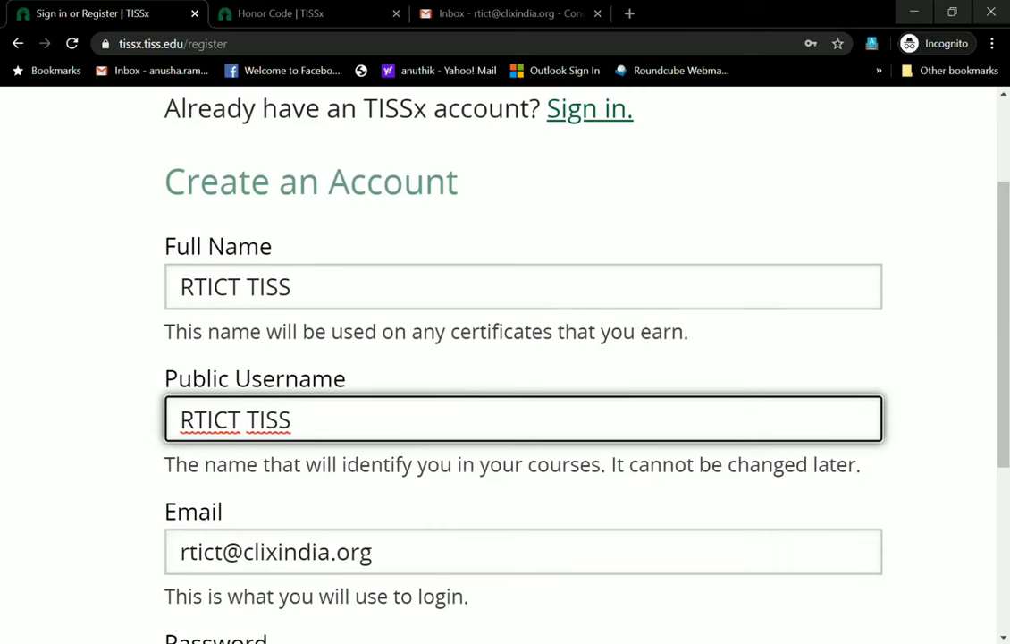
pyautogui.scroll(-8, 523, 357)
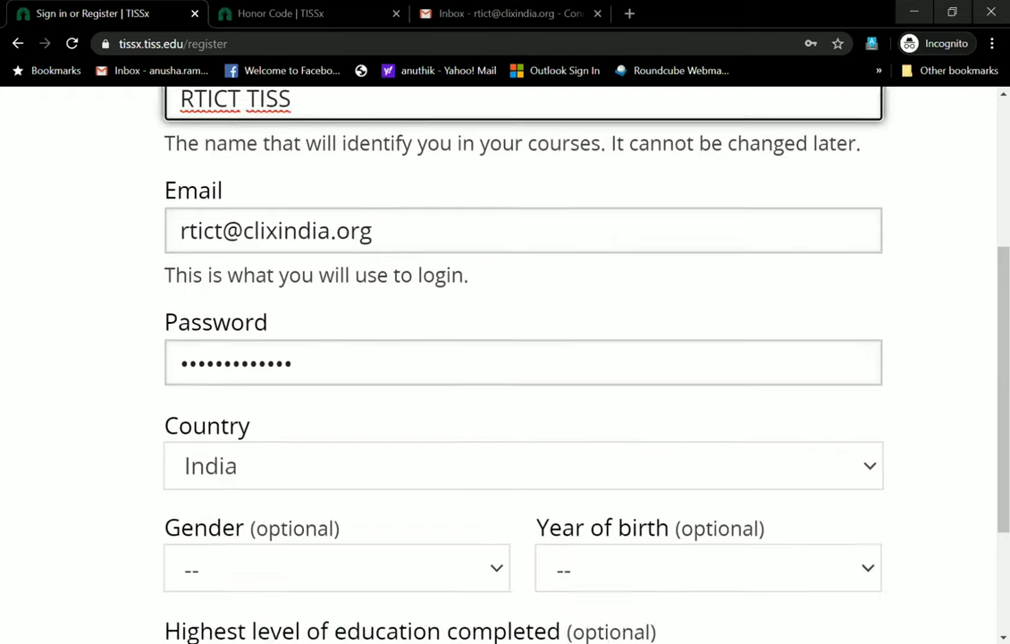
# Extend the username to 'RTICT TISS CLIx ID' and resubmit, which fails because of spaces
pyautogui.scroll(-1, 523, 358)
pyautogui.press('Return')
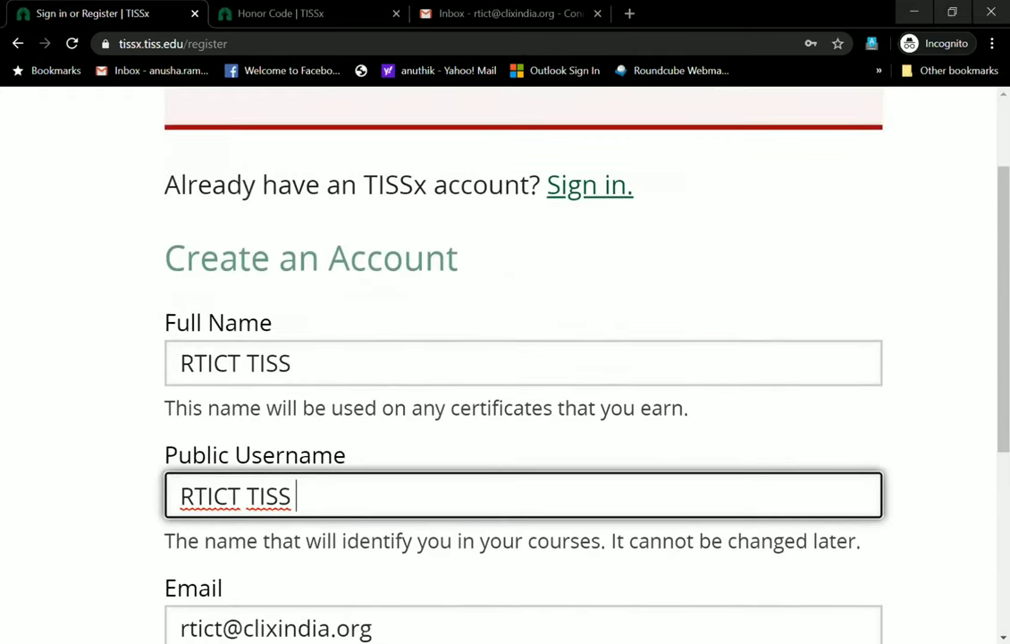
pyautogui.write('CLIx ID')
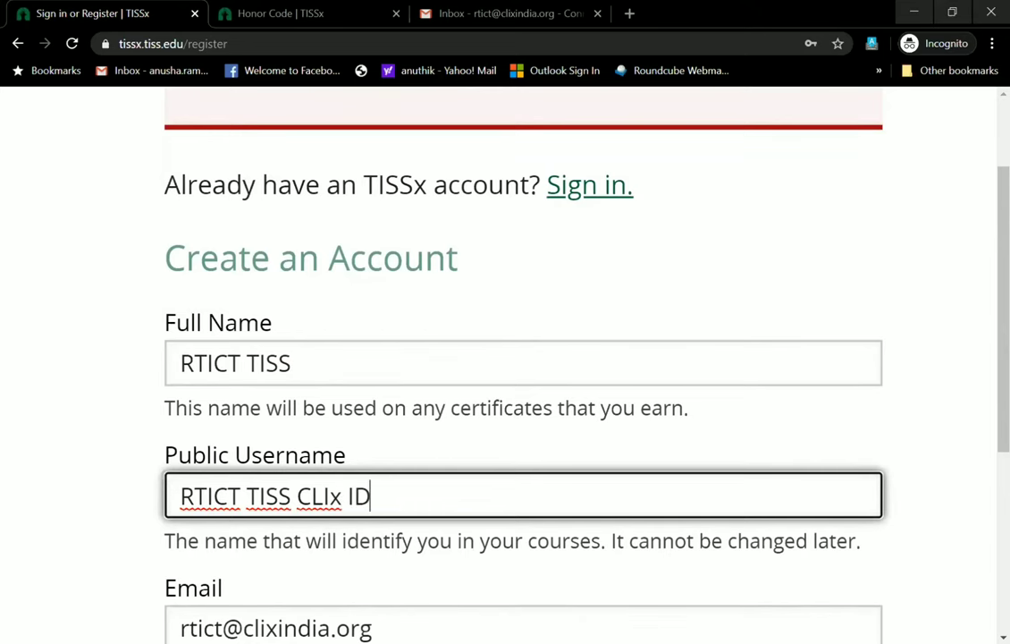
pyautogui.scroll(-1, 523, 357)
pyautogui.scroll(-10, 523, 358)
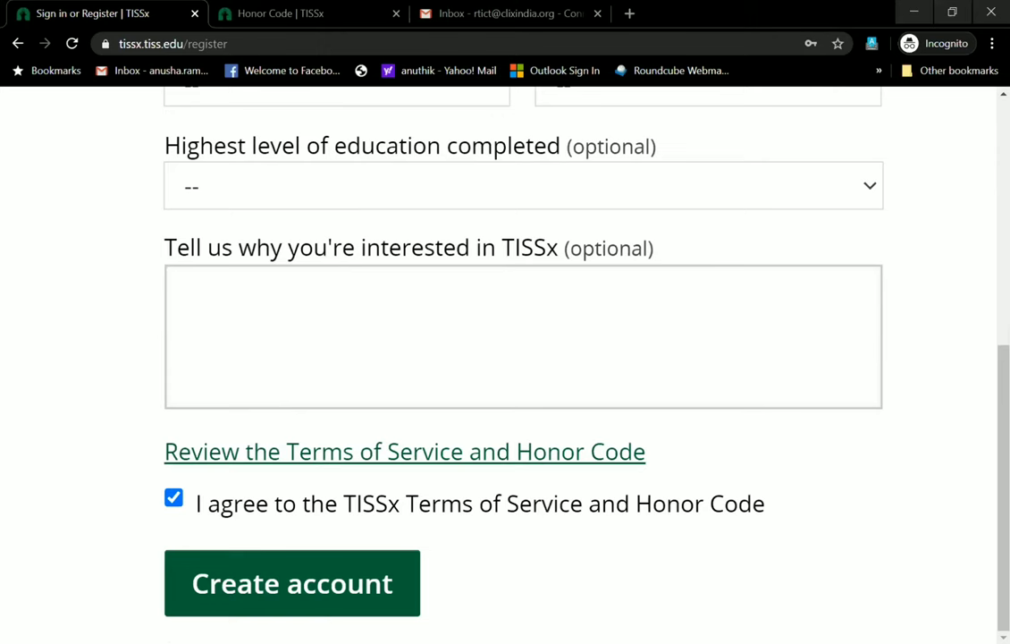
pyautogui.press('Return')
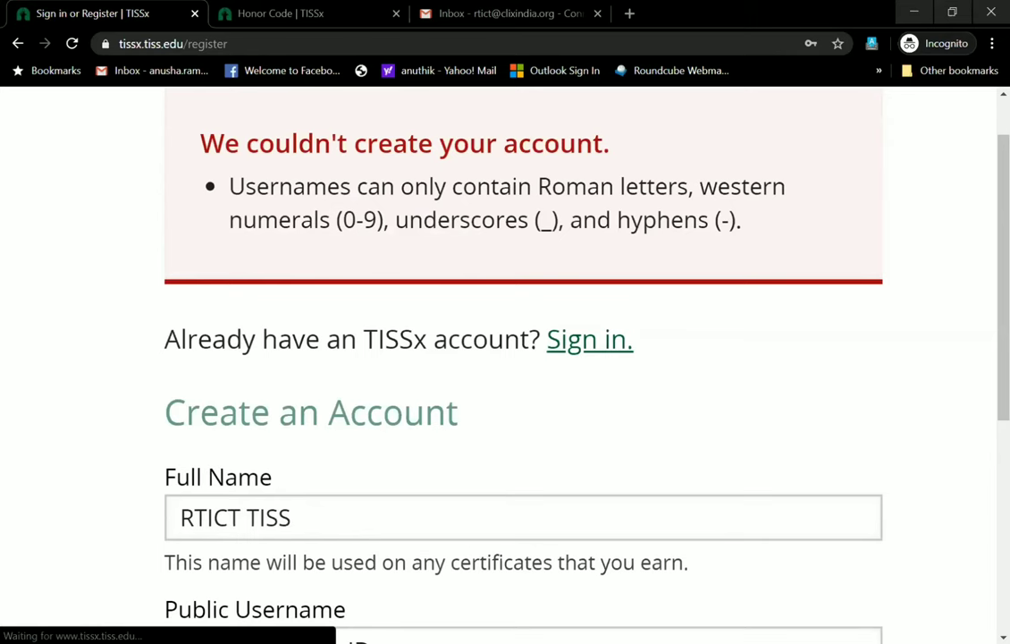
pyautogui.scroll(-3, 523, 358)
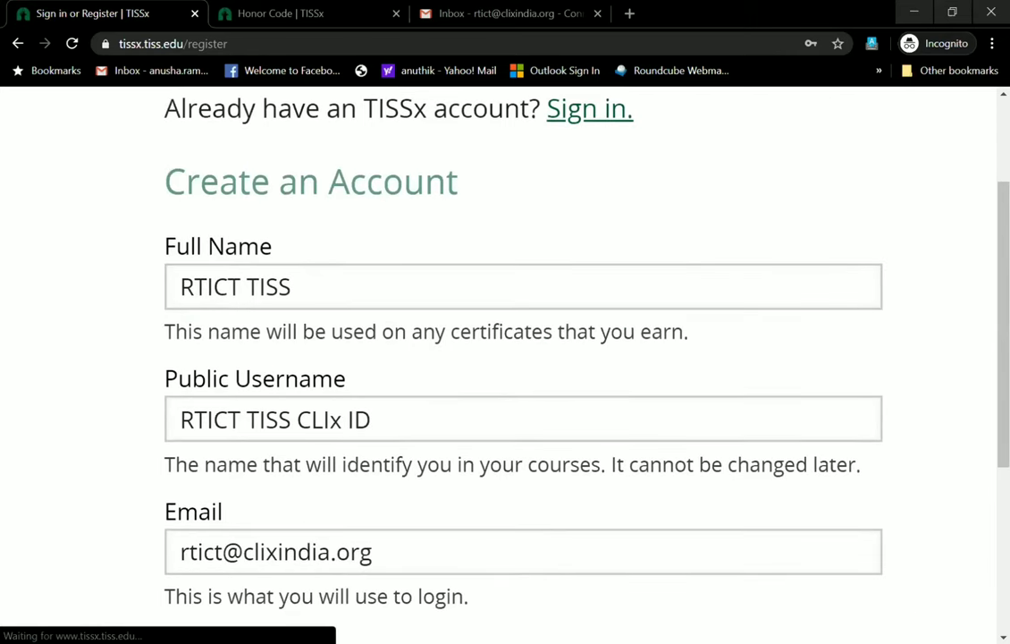
# Change the username to RTICT_TISS_CLIx-ID, replacing spaces with underscores and a hyphen
pyautogui.click(240, 419)
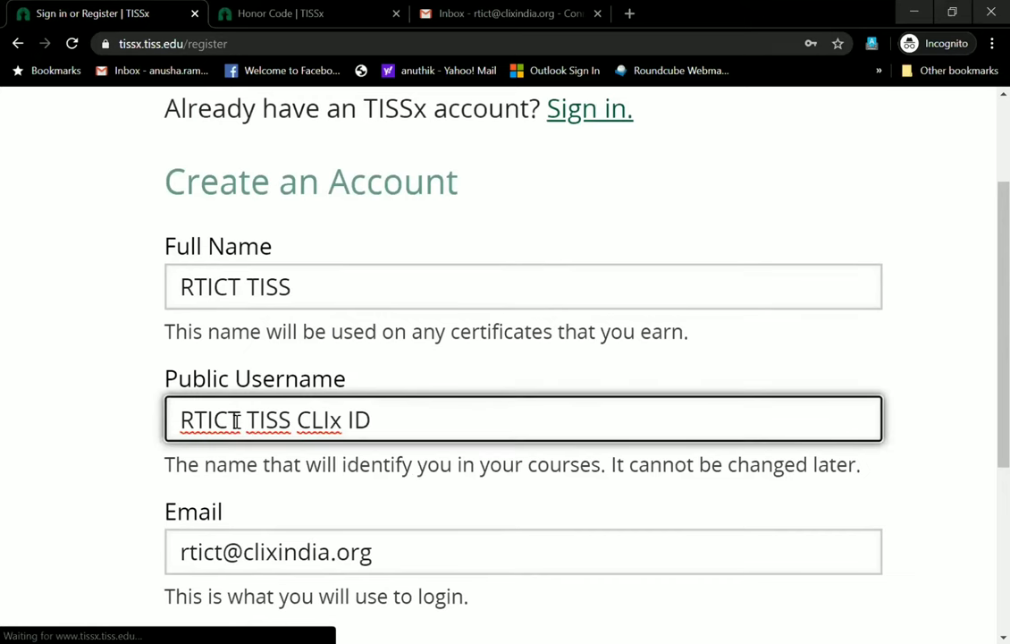
pyautogui.write('_')
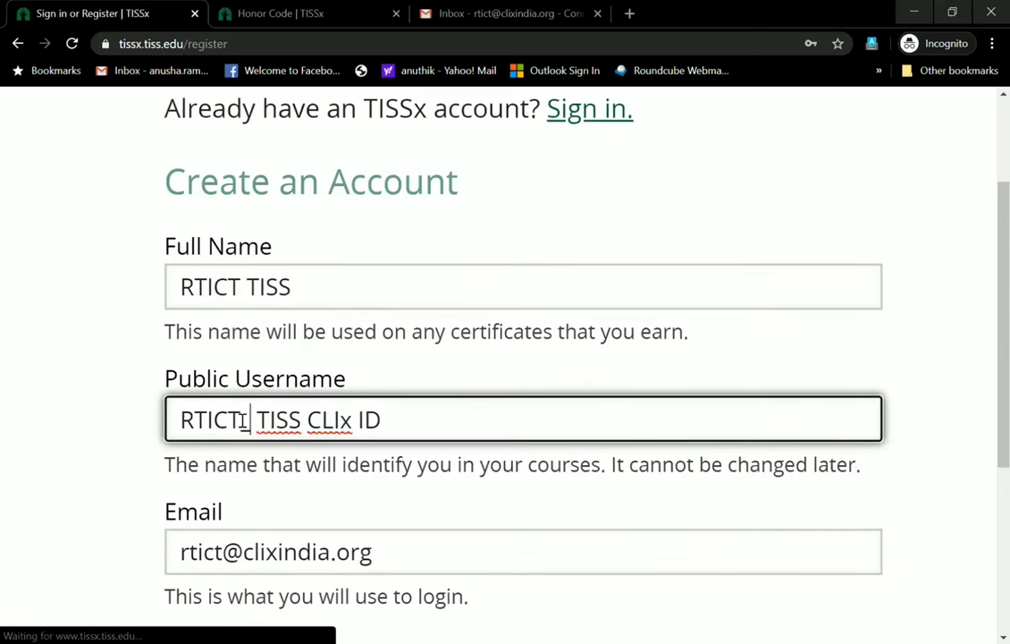
pyautogui.press('Right')
pyautogui.press('Right')
pyautogui.press('Right')
pyautogui.press('Right')
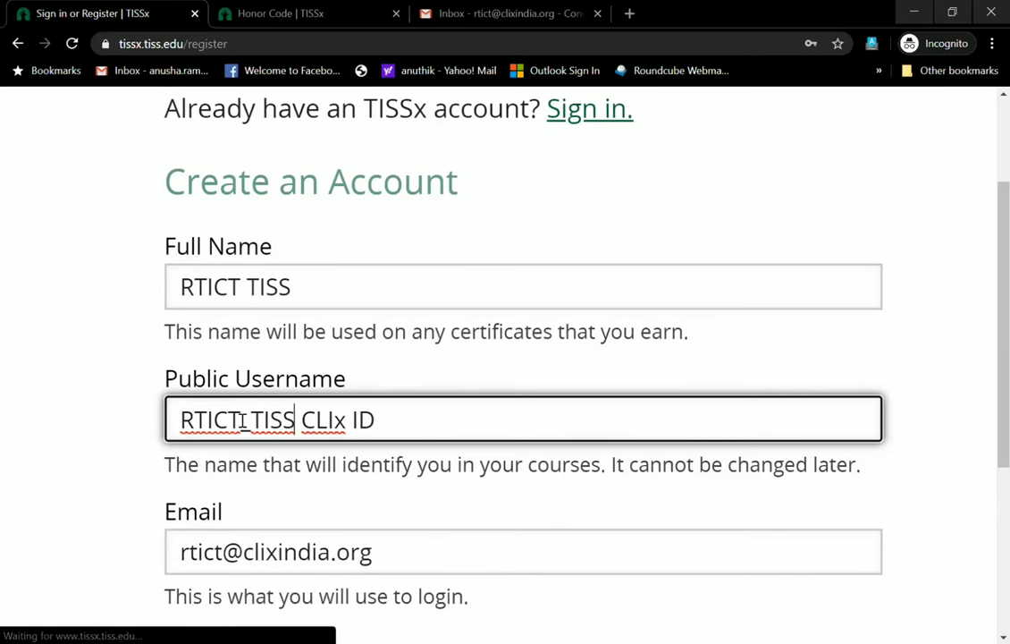
pyautogui.write('_')
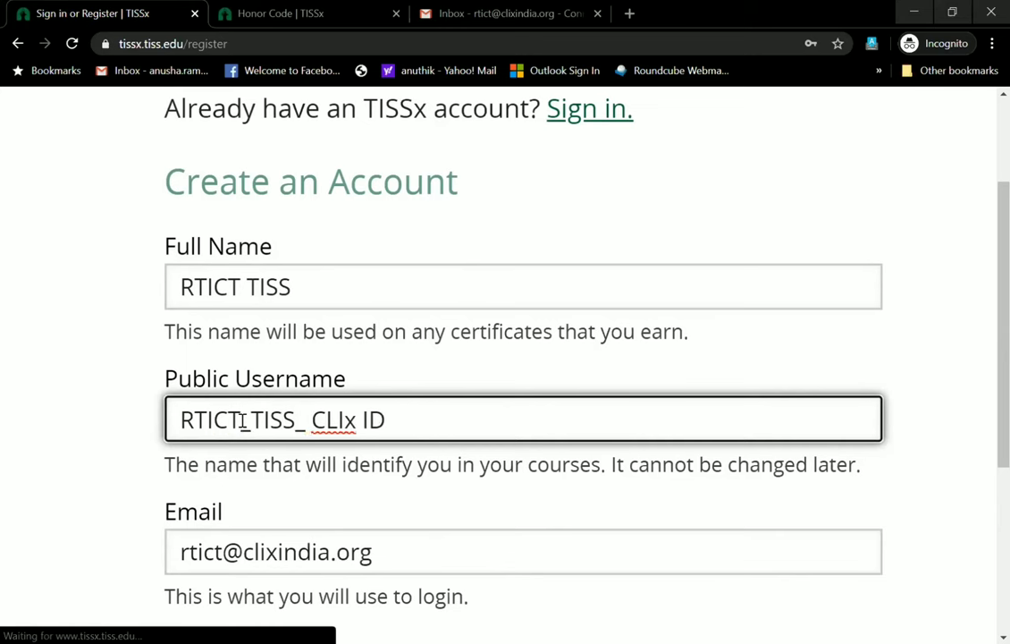
pyautogui.press('Delete')
pyautogui.press('Right')
pyautogui.press('Right')
pyautogui.press('Right')
pyautogui.press('Right')
pyautogui.press('Right')
pyautogui.press('BackSpace')
pyautogui.write('-')
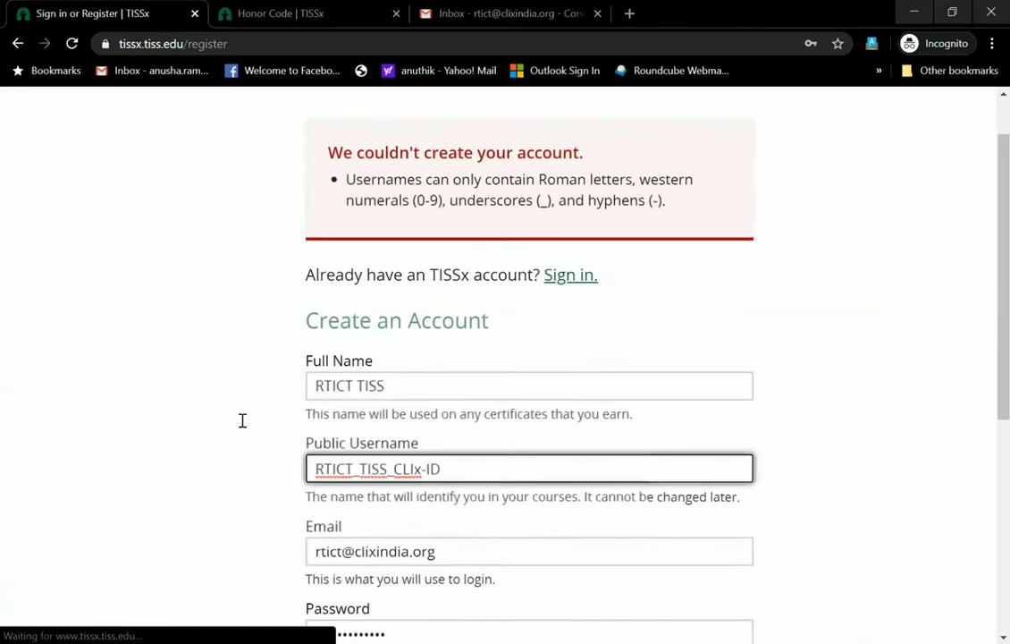
# Submit the registration, creating the account and reaching the activation-pending dashboard
pyautogui.scroll(-4, 243, 420)
pyautogui.click(243, 420)
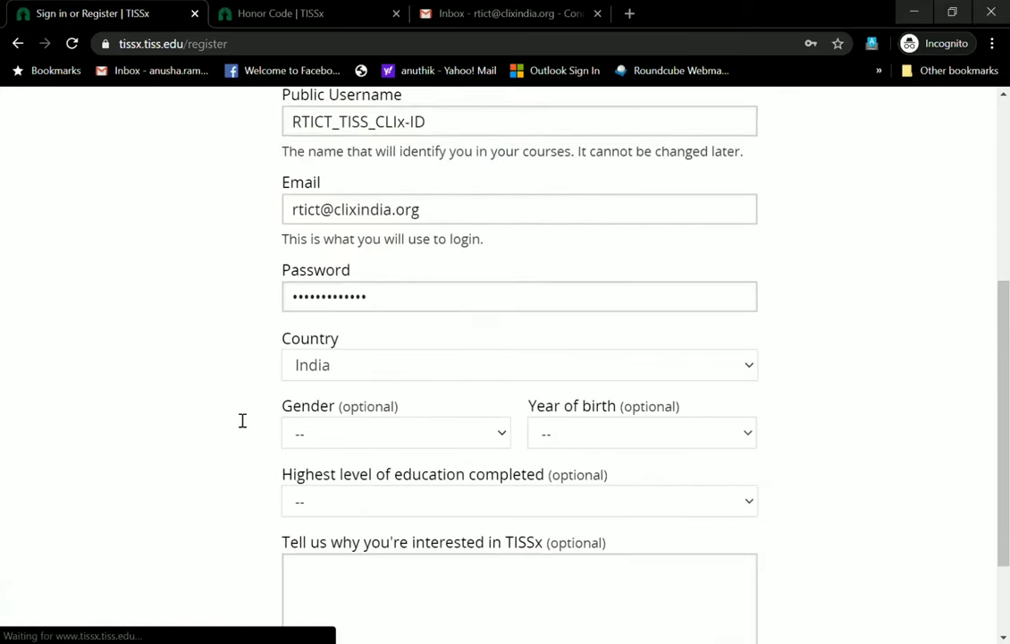
pyautogui.scroll(-2, 242, 420)
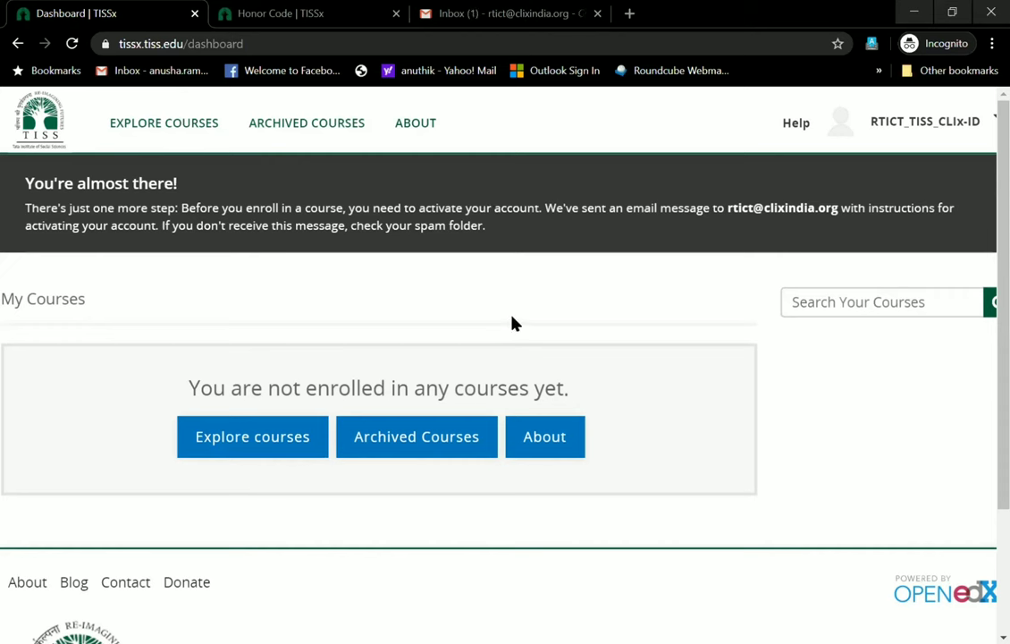
# Switch to the Gmail inbox and locate the unread 'Action Required: Activate your TISSx account' email
pyautogui.click(497, 9)
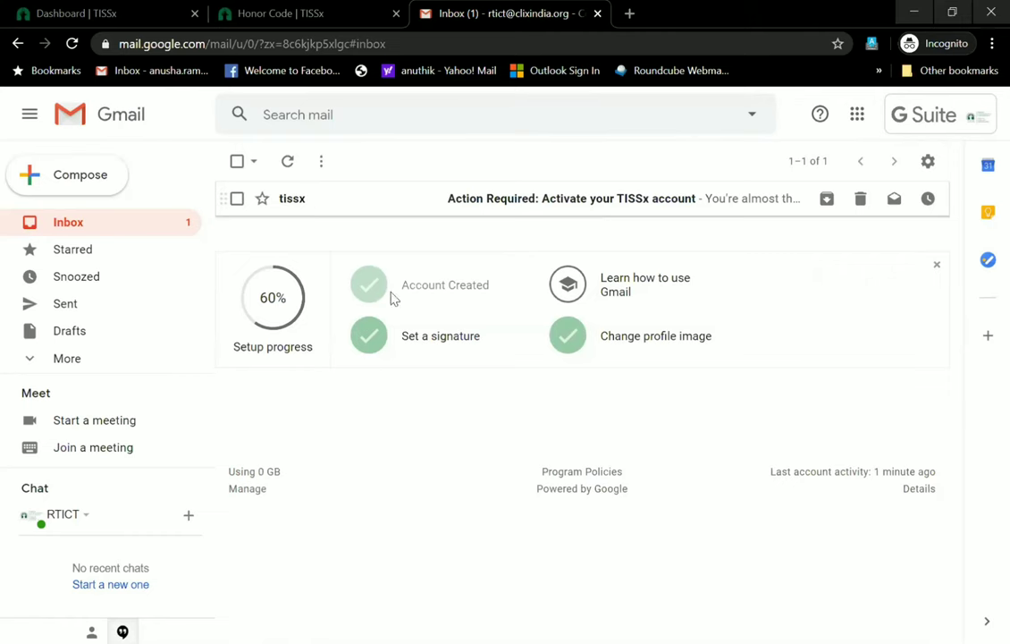
pyautogui.scroll(3, 390, 298)
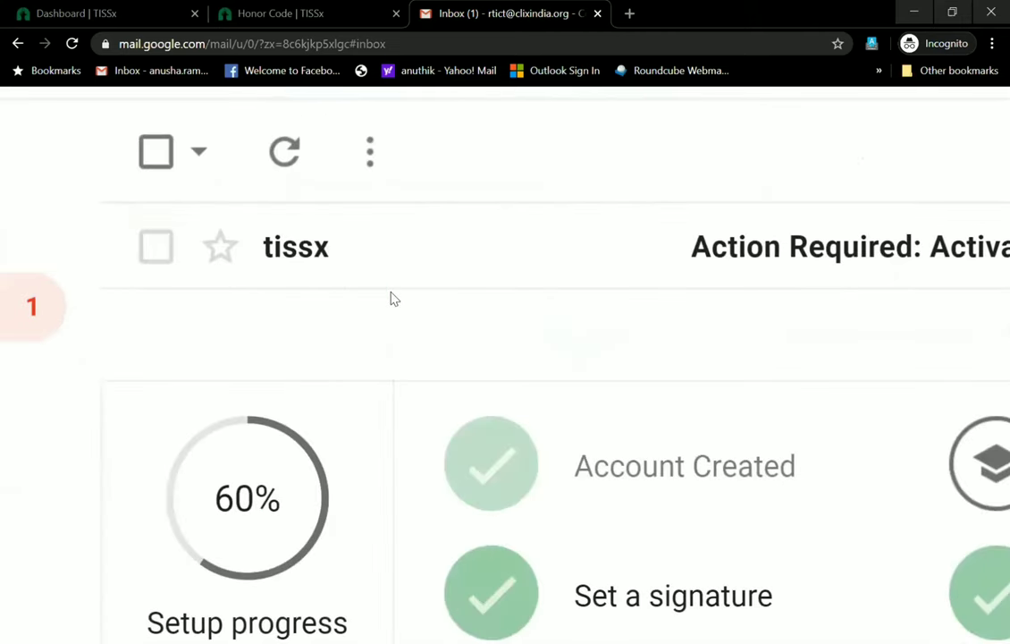
pyautogui.scroll(1, 390, 298)
pyautogui.scroll(-2, 391, 298)
pyautogui.scroll(-3, 390, 299)
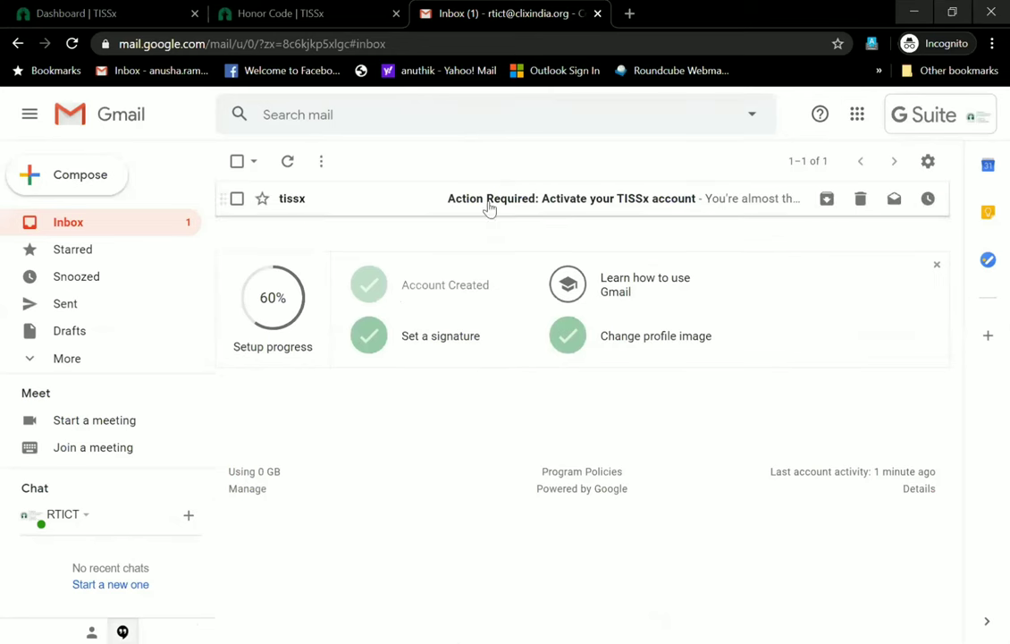
# Open the TISSx activation email, enlarge its text, and follow the activation link
pyautogui.click(616, 199)
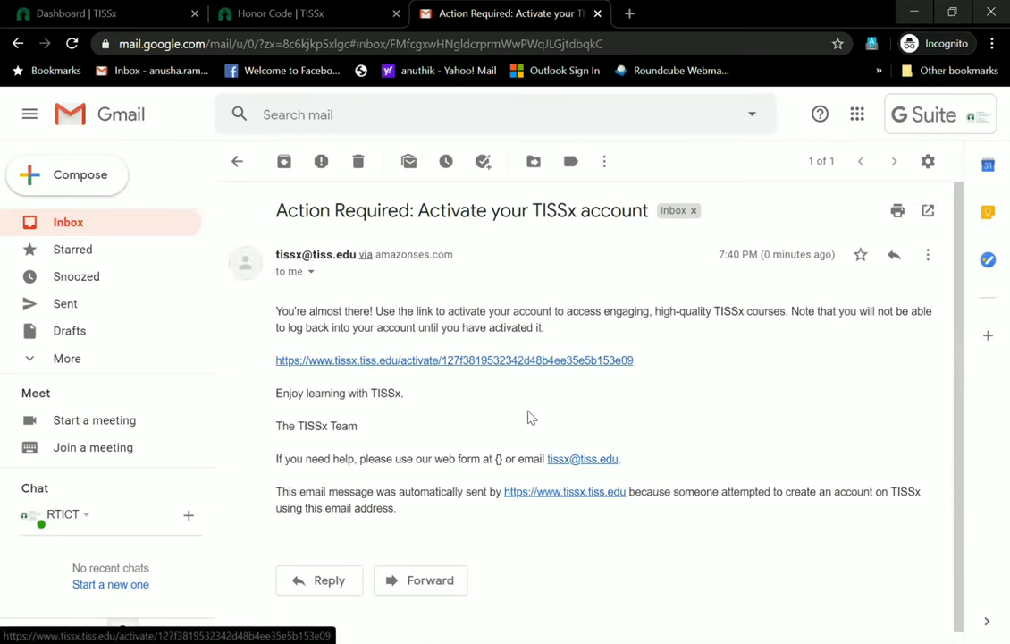
pyautogui.hotkey('ctrl', '+')
pyautogui.hotkey('ctrl', '+')
pyautogui.hotkey('ctrl', '+')
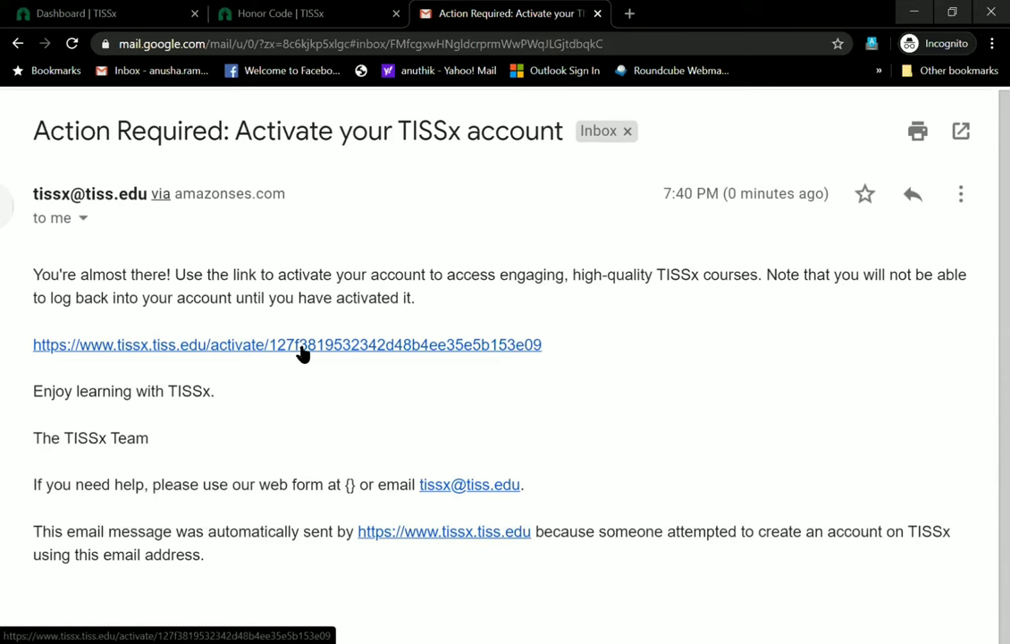
pyautogui.click(302, 348)
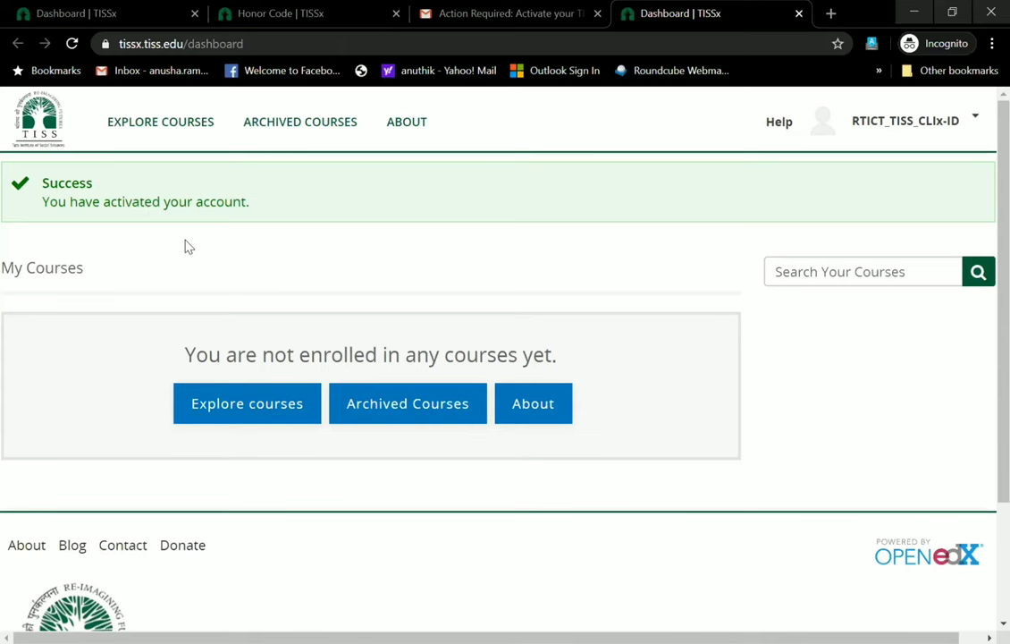
# From the TISSx dashboard, open Explore courses to show the 21-course catalogue
pyautogui.scroll(3, 185, 244)
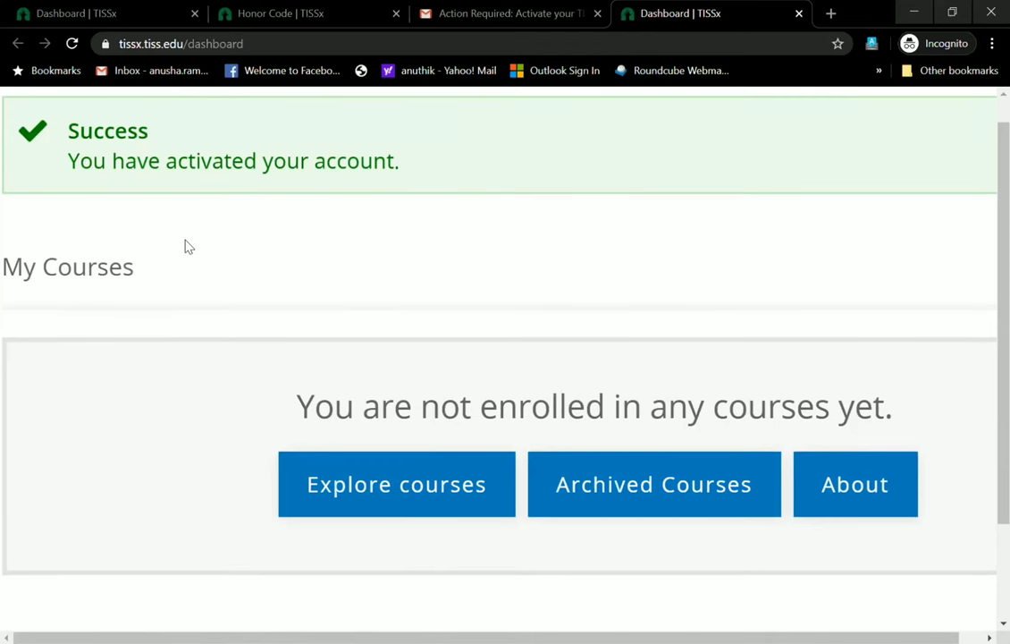
pyautogui.scroll(-3, 185, 243)
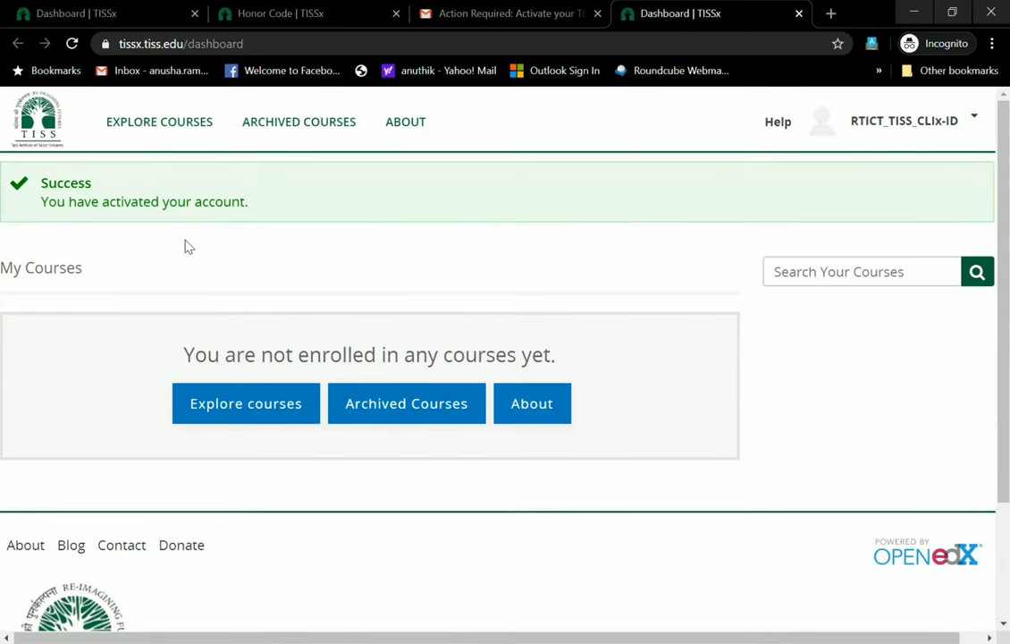
pyautogui.press('Return')
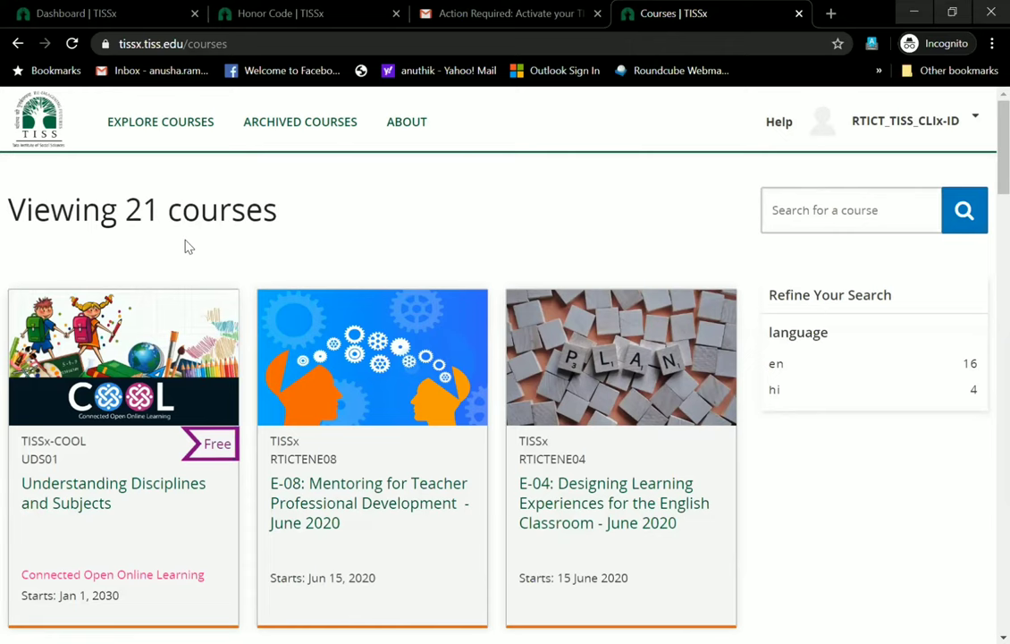
pyautogui.scroll(-10, 187, 246)
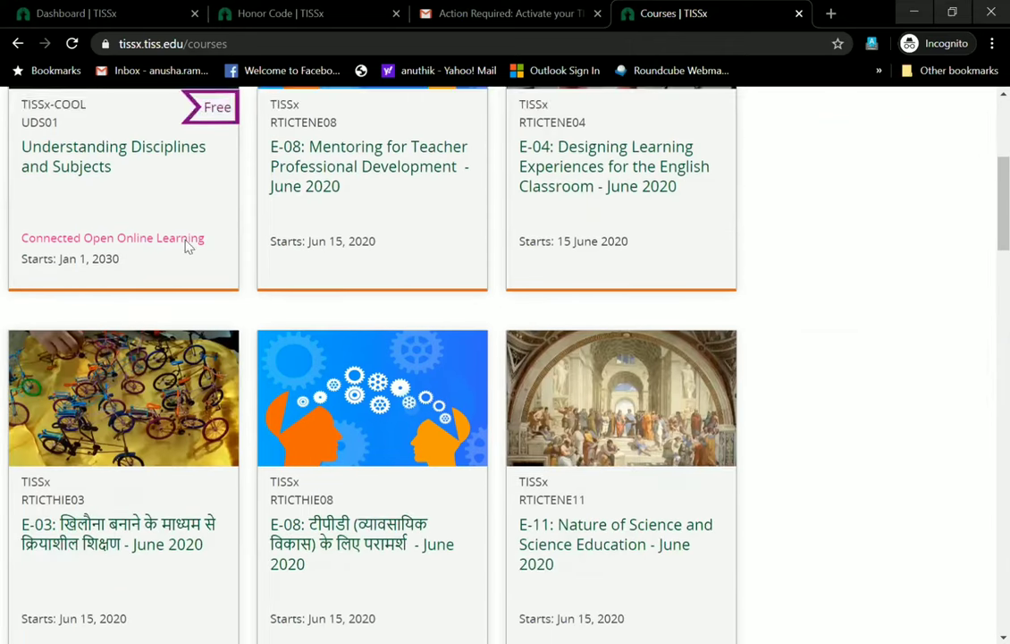
pyautogui.scroll(-7, 188, 246)
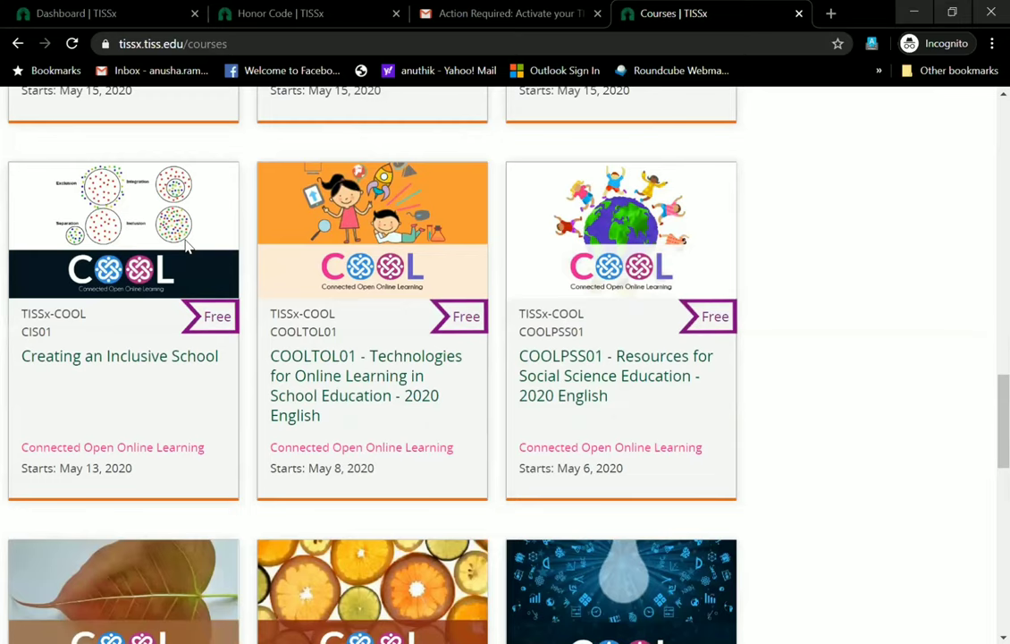
pyautogui.scroll(17, 188, 246)
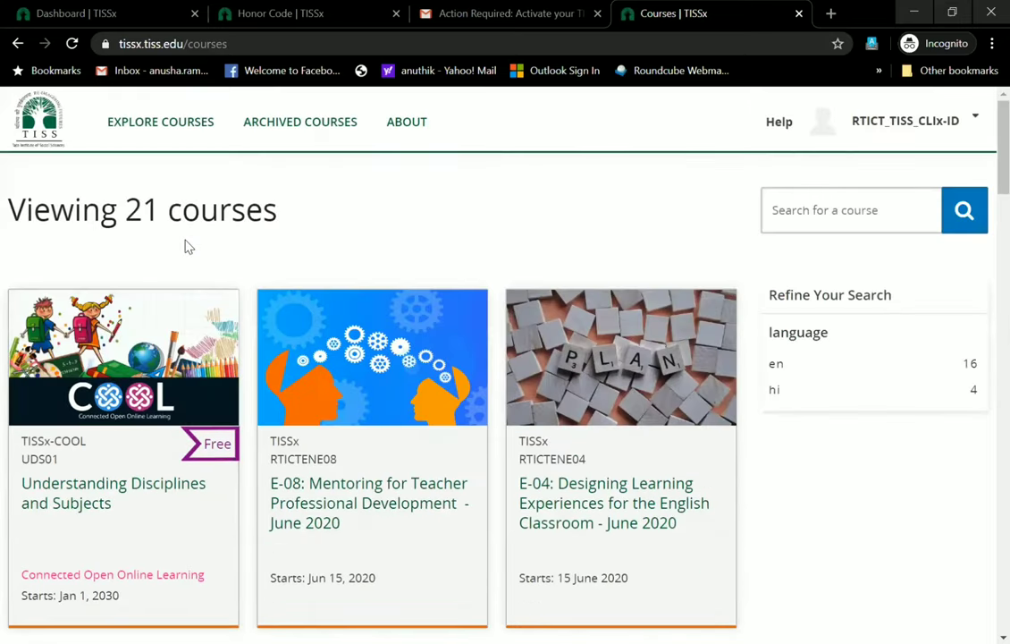